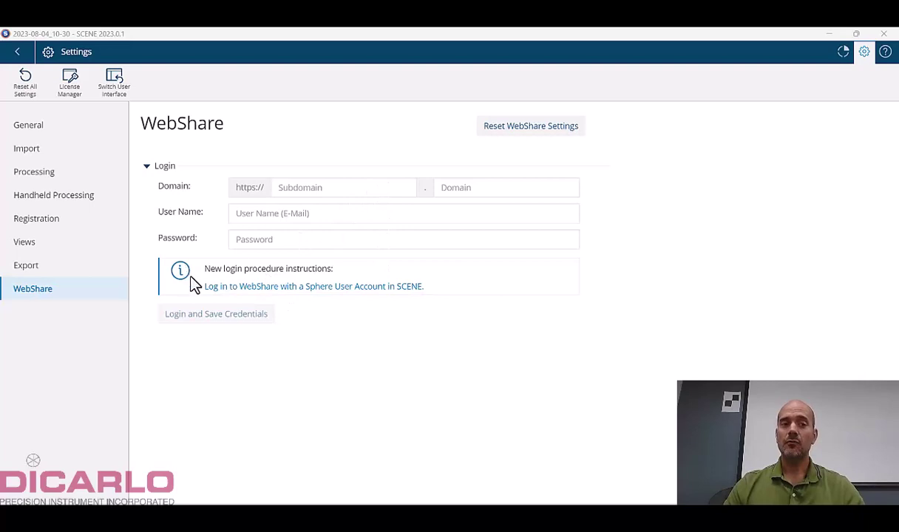
click(250, 289)
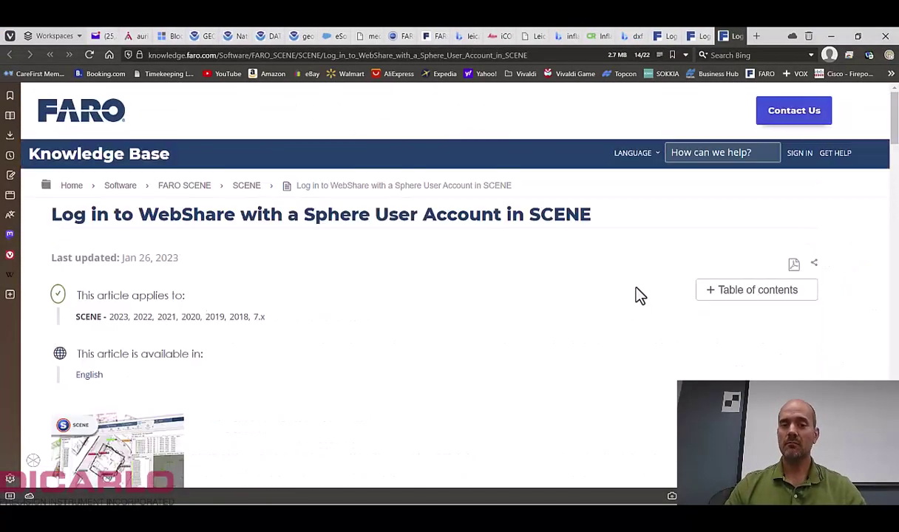
scroll(637, 296, down, 2)
scroll(637, 296, down, 10)
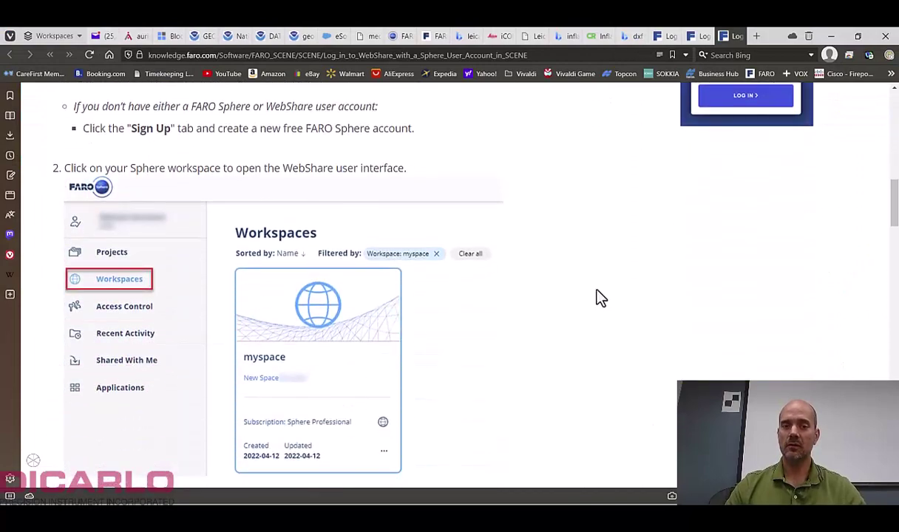
scroll(600, 297, down, 3)
click(831, 36)
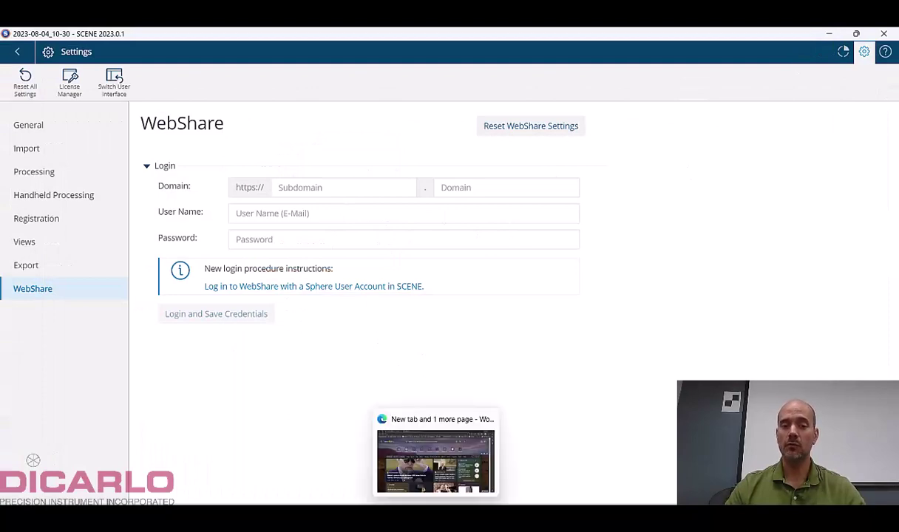
Bring Edge back up and go to the farosphere.com site.
click(435, 454)
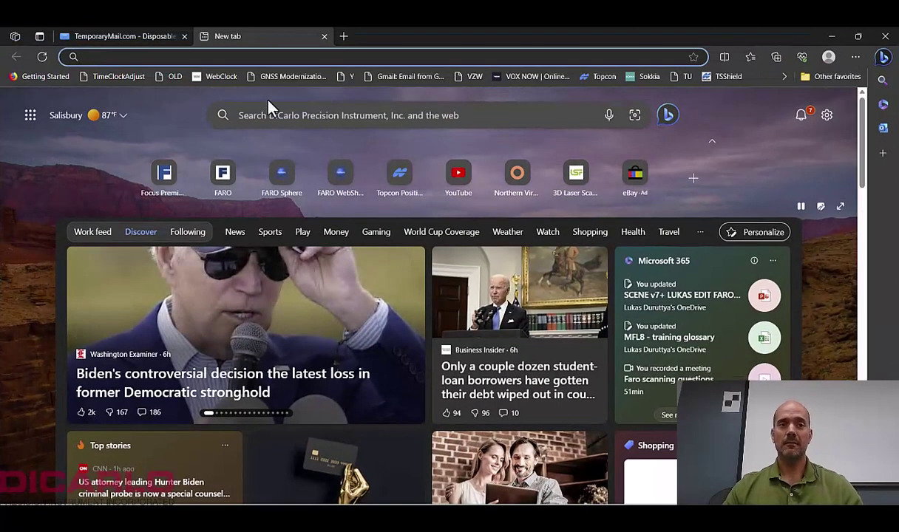
click(263, 56)
text(farosphere.com)
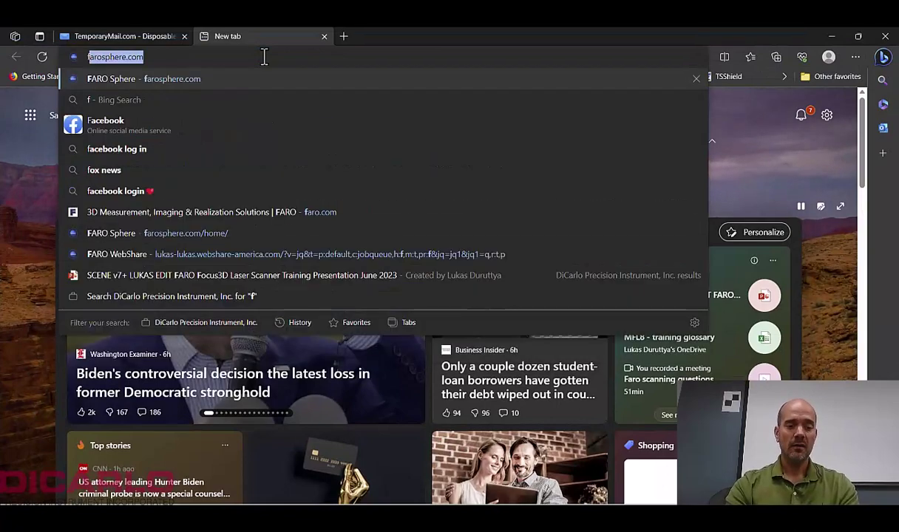
key(Return)
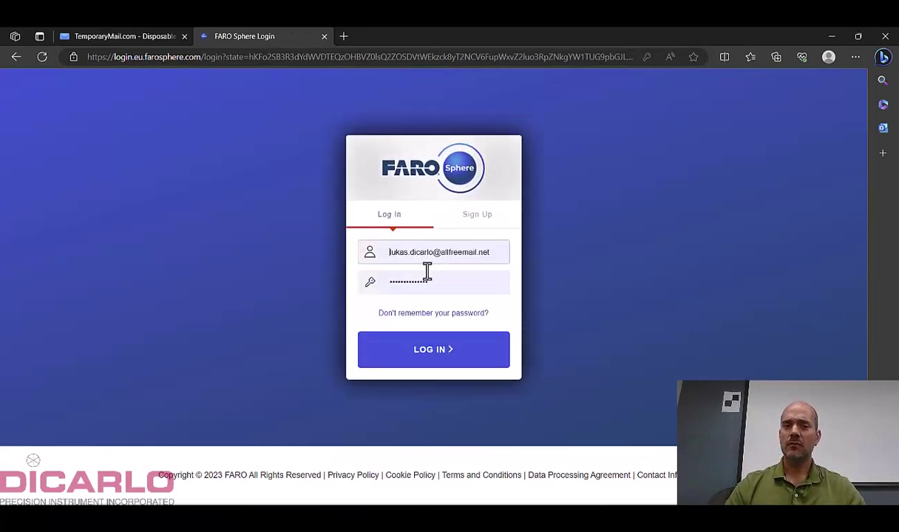
Open the Sphere Sign Up form, select its prefilled email, and return to TemporaryMail.com.
click(486, 220)
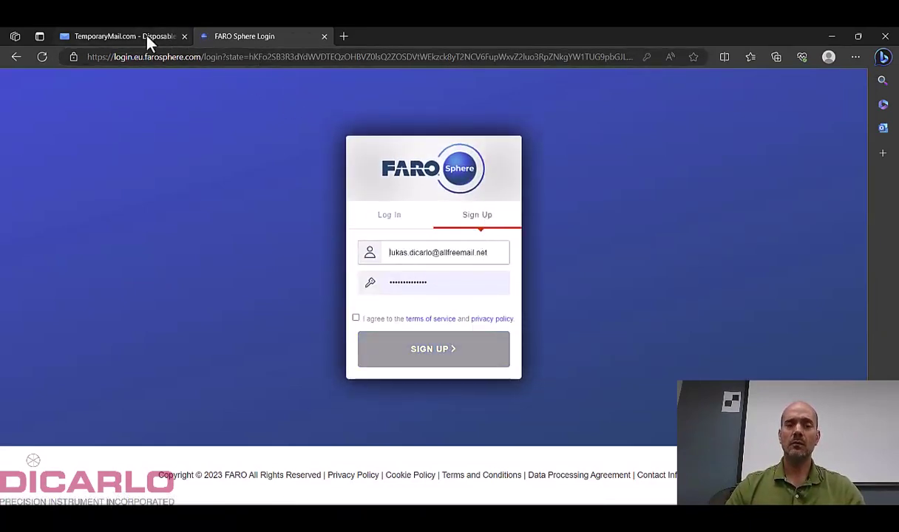
drag(499, 261, 397, 254)
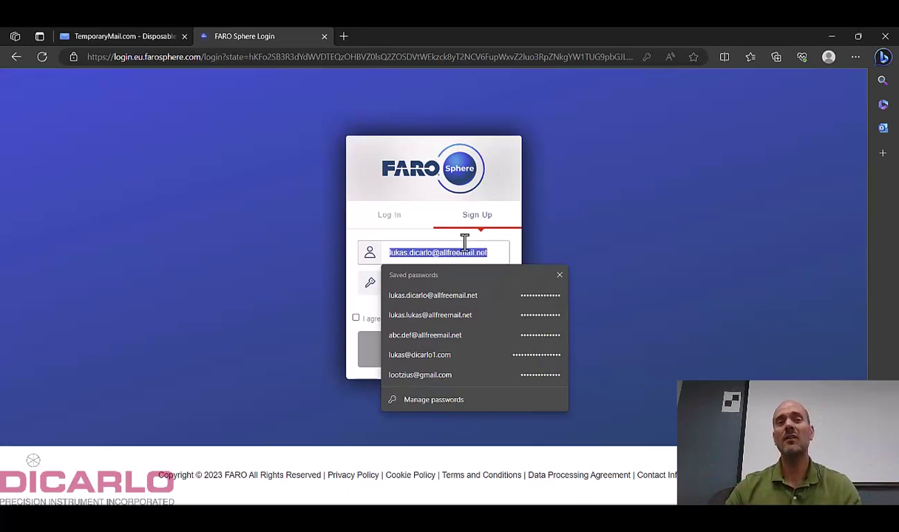
click(121, 39)
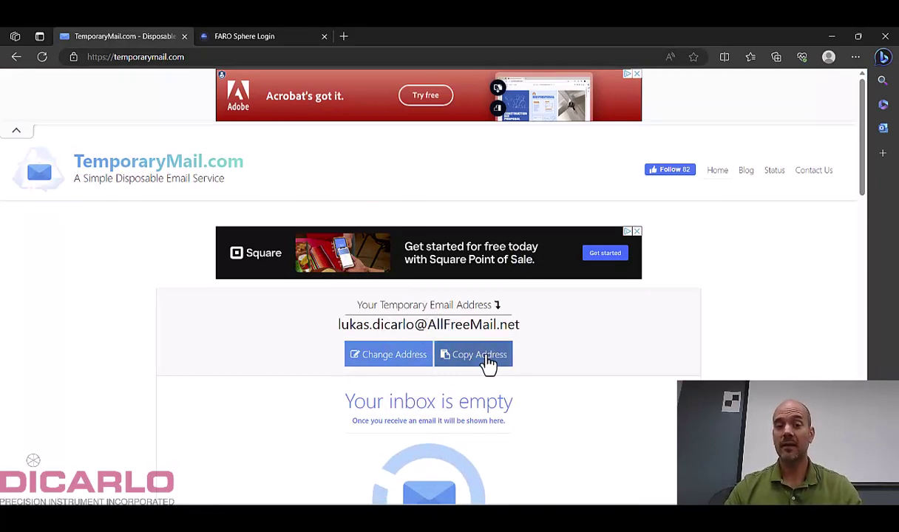
Copy the TemporaryMail.com disposable address to the clipboard.
click(499, 358)
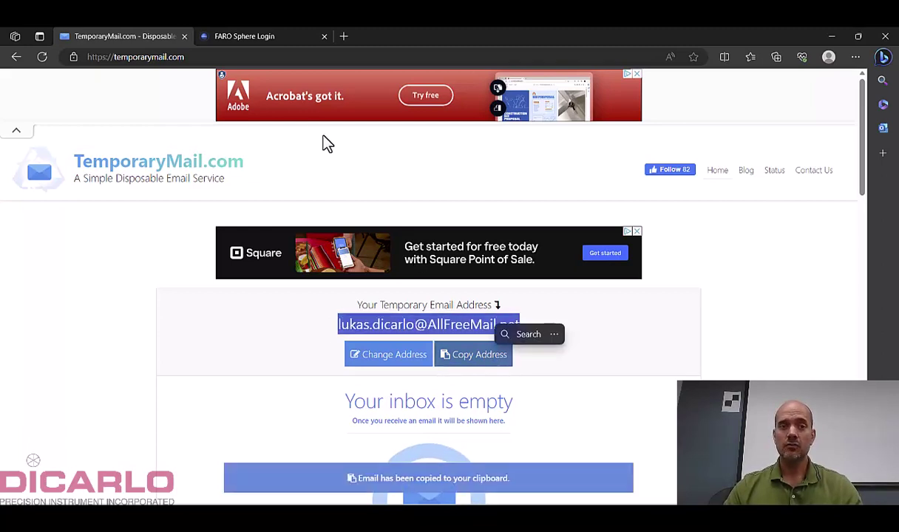
Replace the sign-up password with a new one, agree to the terms, and submit the registration.
click(272, 36)
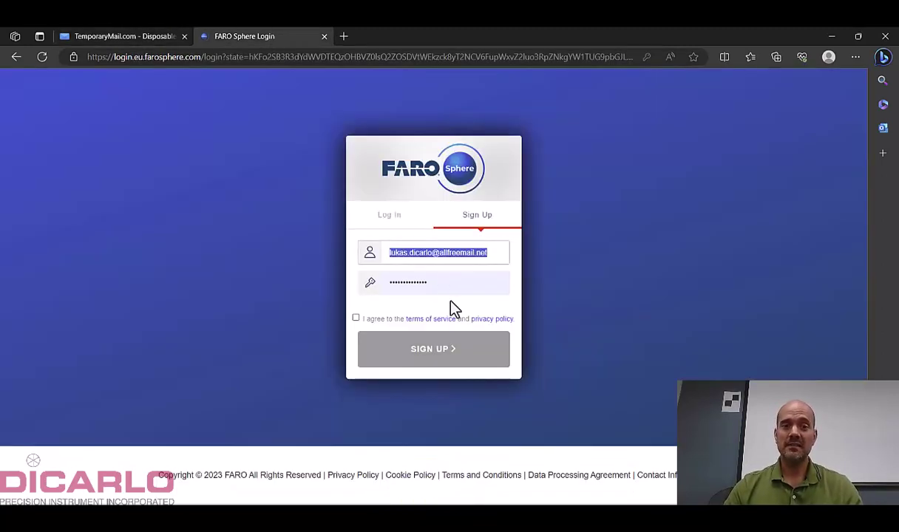
click(482, 262)
click(370, 285)
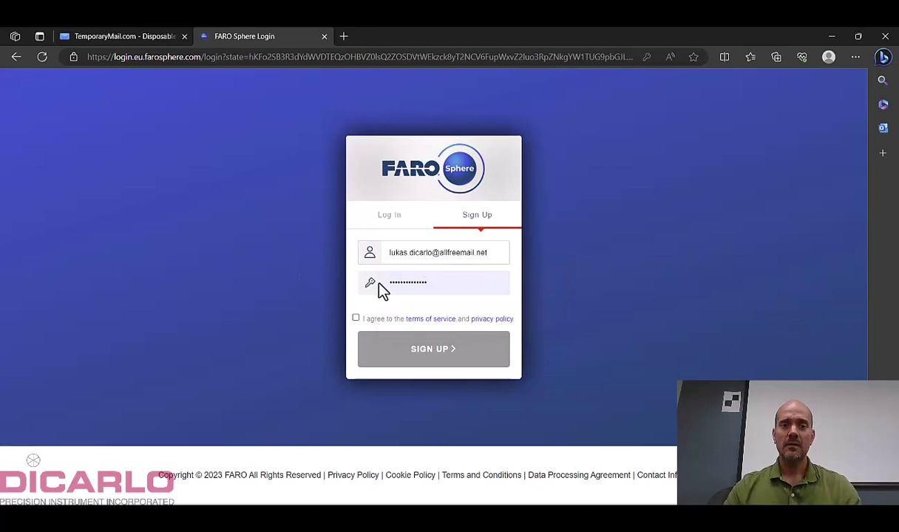
double_click(442, 283)
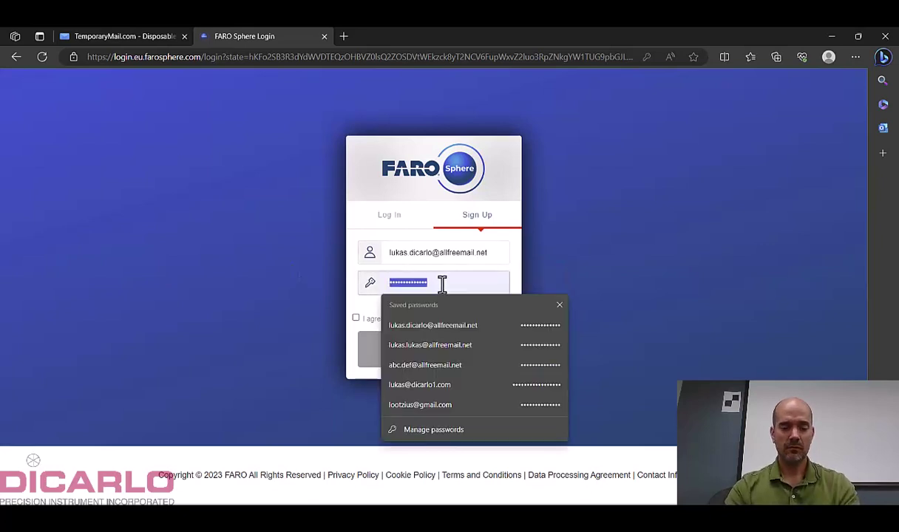
text(abc)
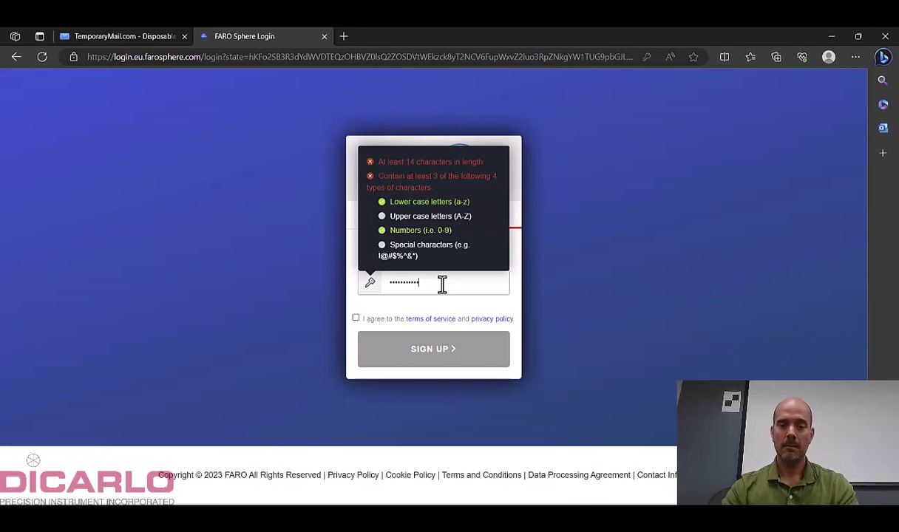
text(123)
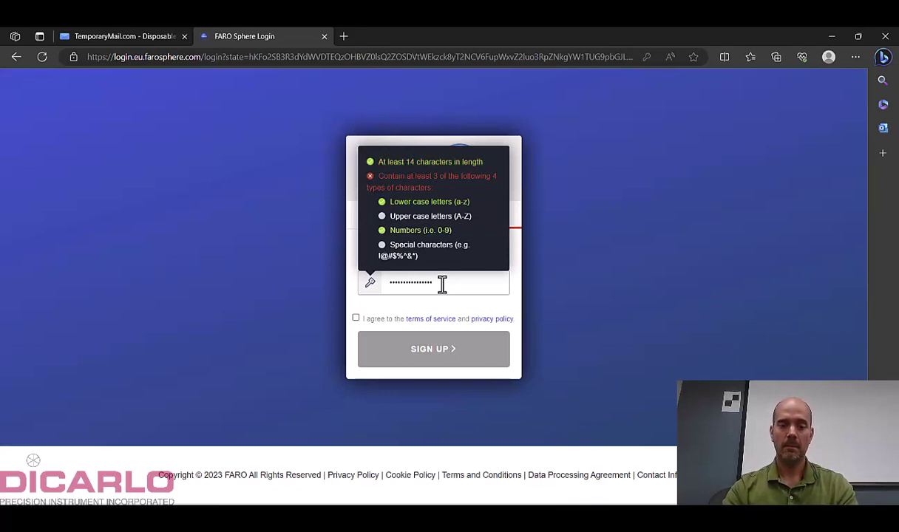
text(!)
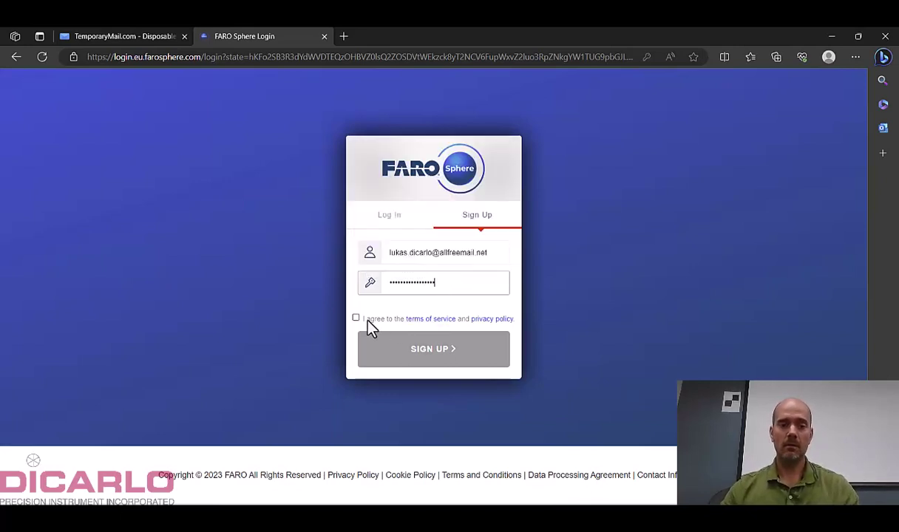
click(356, 318)
click(428, 350)
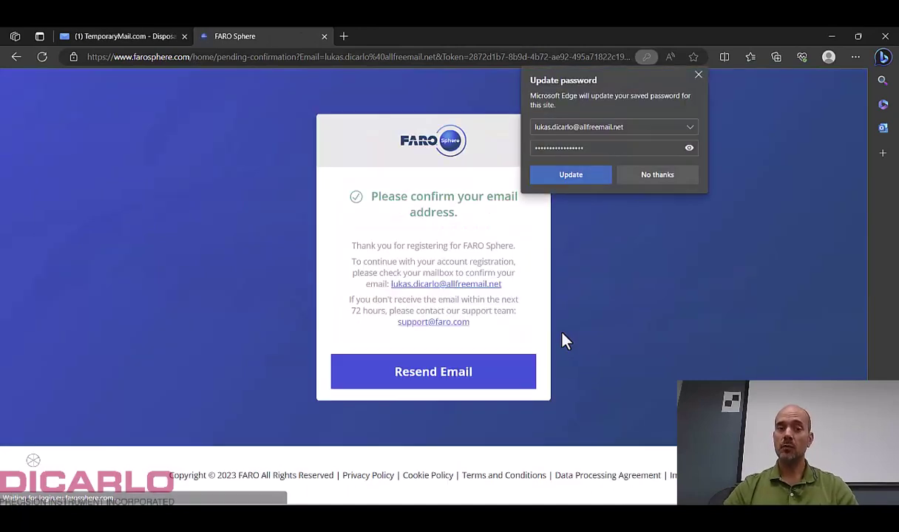
Decline saving the password, open FARO's Verify your email message and follow Confirm my account.
click(655, 177)
click(116, 38)
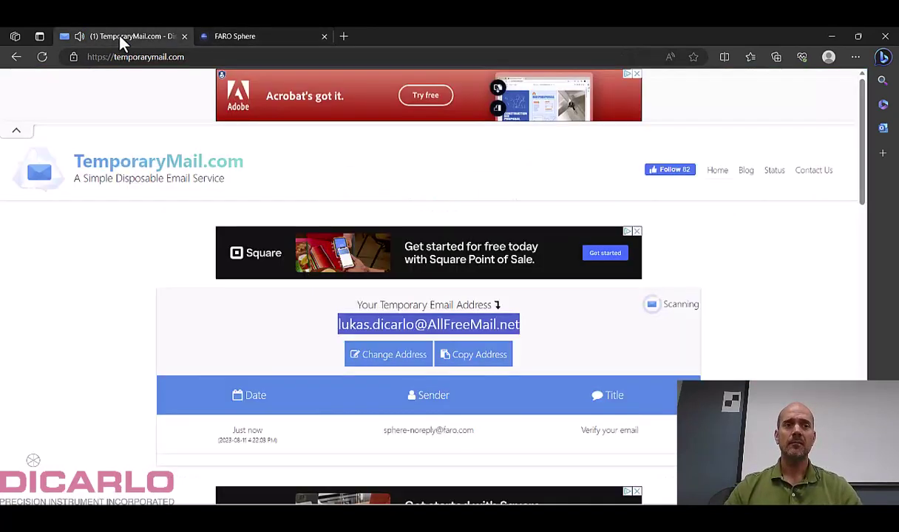
scroll(766, 249, down, 3)
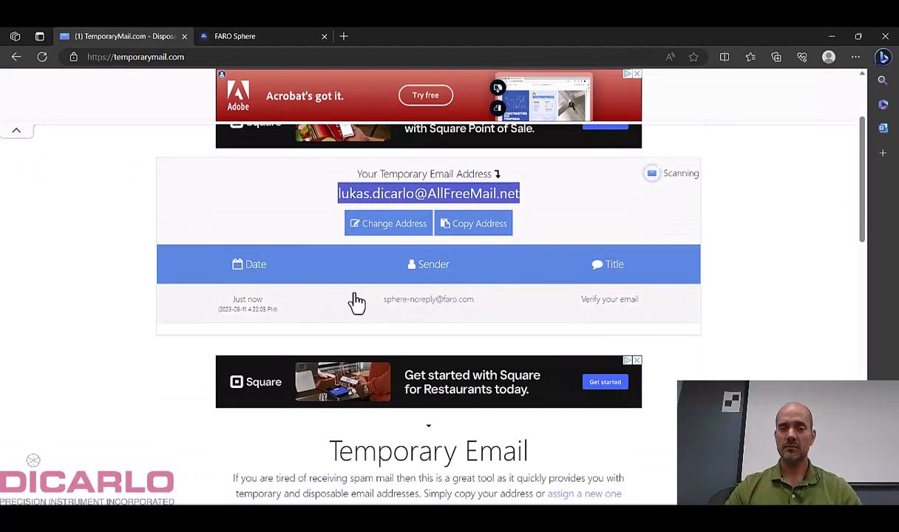
click(418, 312)
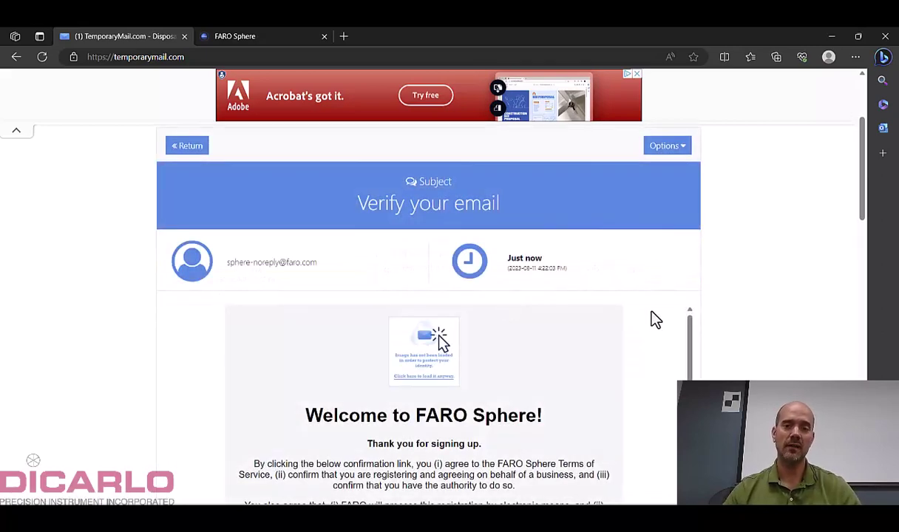
scroll(774, 305, down, 4)
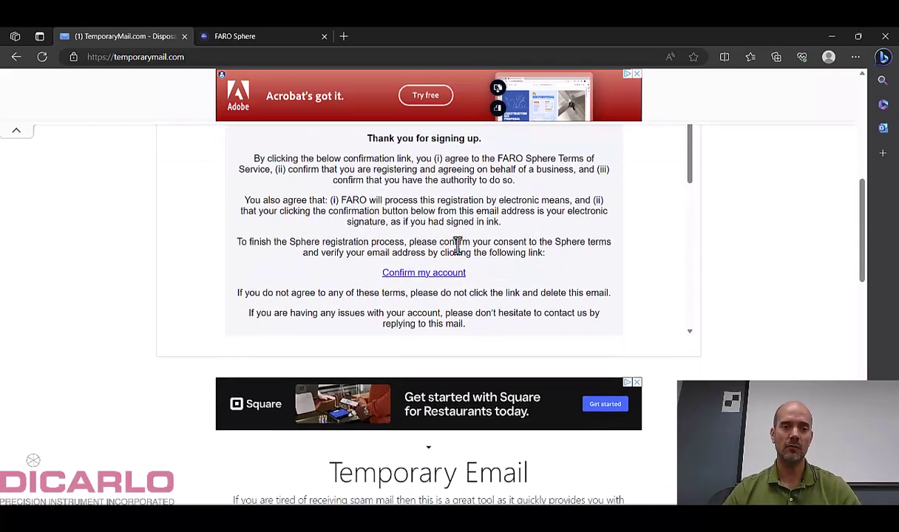
click(421, 273)
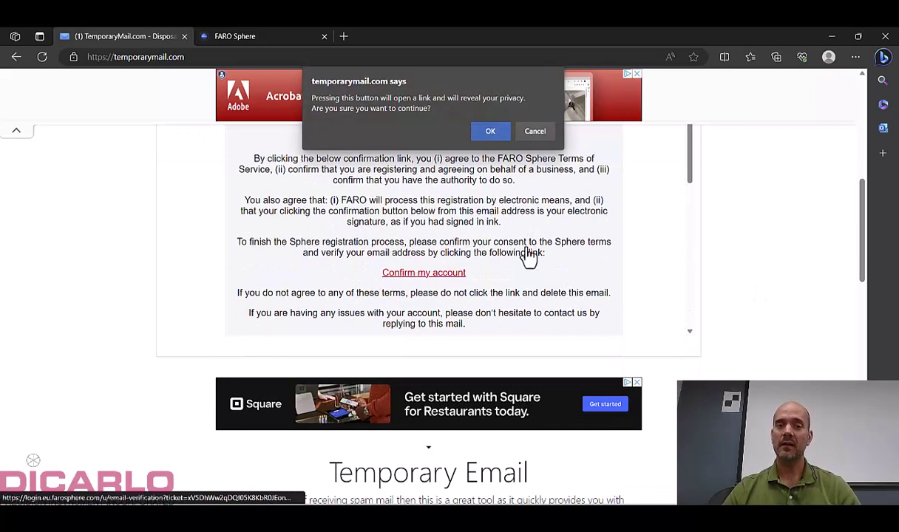
Allow the confirmation link, then fill in the first name, last name and company fields.
click(490, 133)
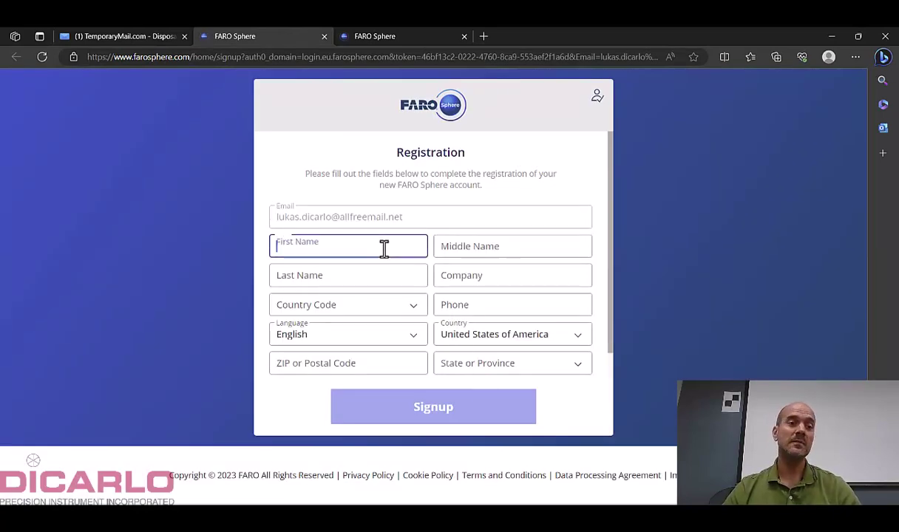
click(385, 249)
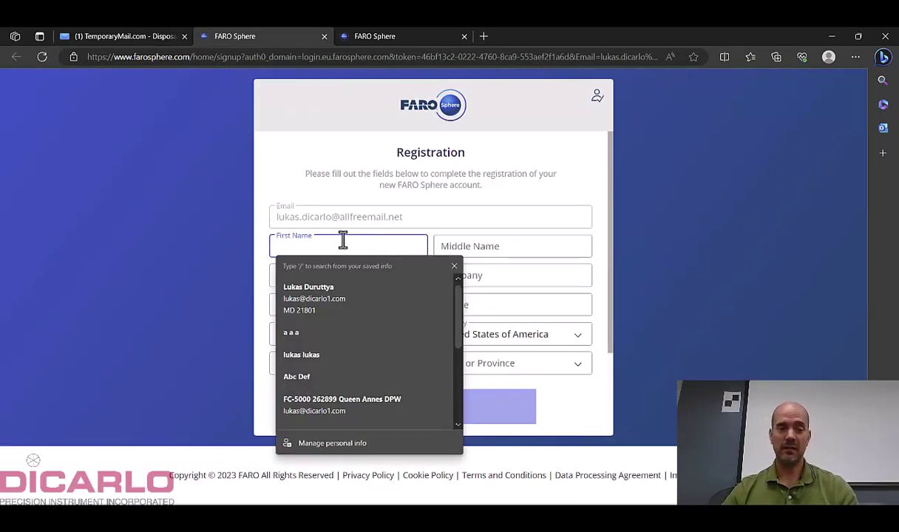
text(luksa)
key(Tab)
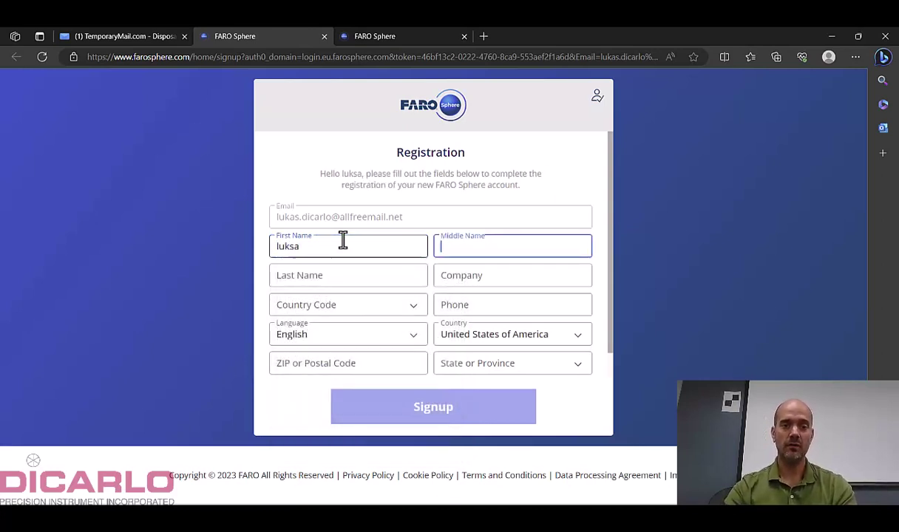
key(shift+Tab)
key(Tab)
key(Tab)
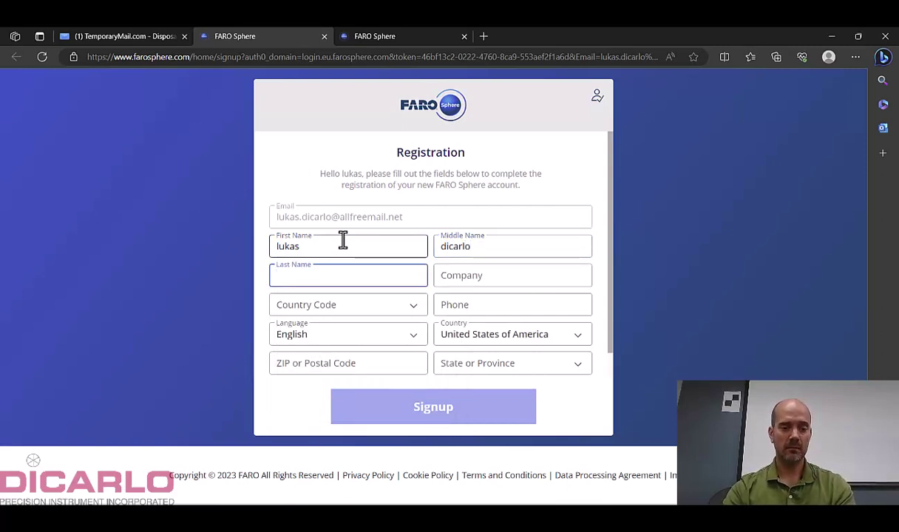
key(shift+Tab)
key(Tab)
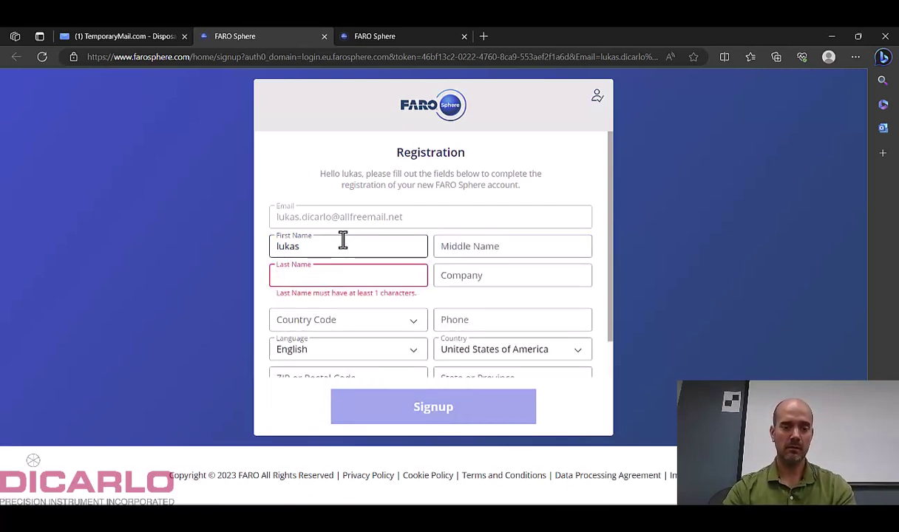
key(Tab)
key(Tab)
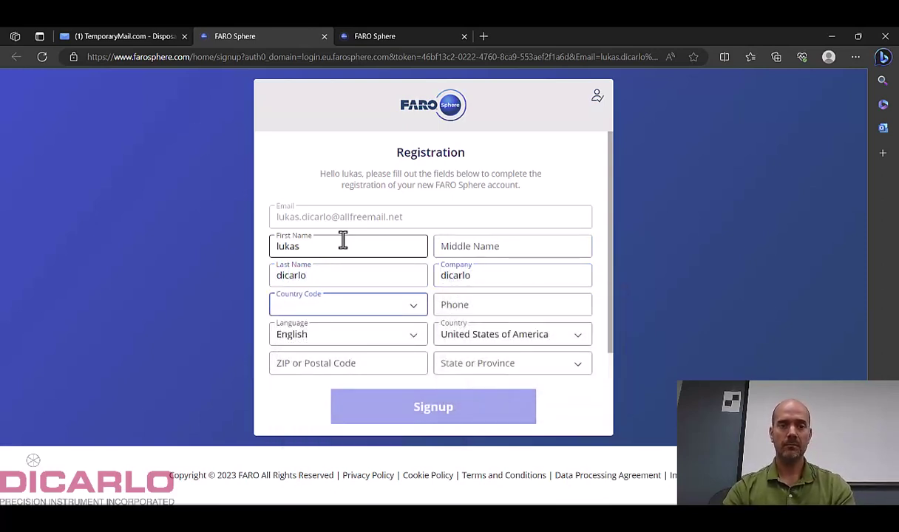
Set the Country Code to United States of America +1.
key(u)
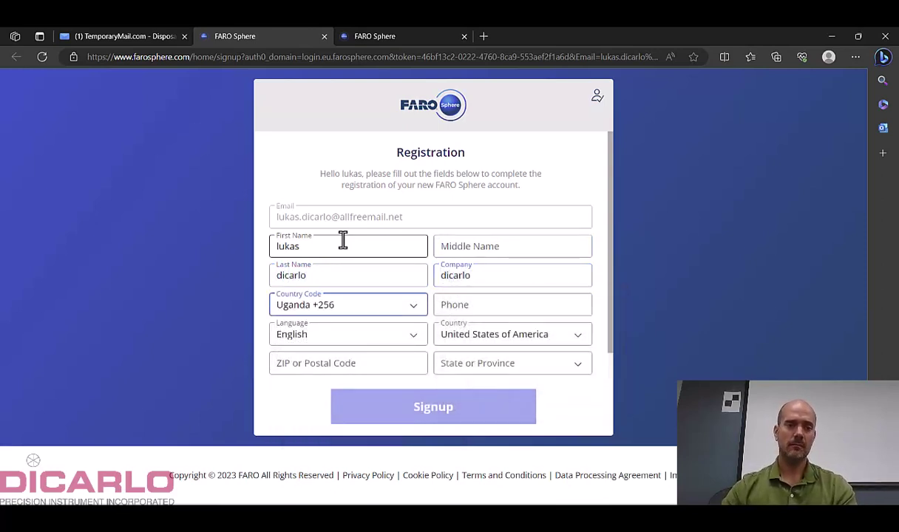
click(399, 305)
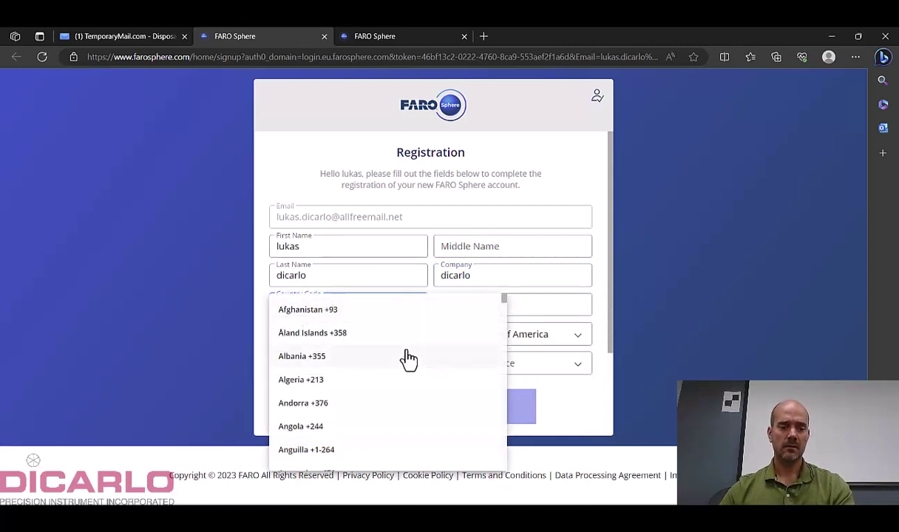
scroll(391, 355, down, 5)
drag(505, 314, 507, 467)
scroll(354, 345, down, 2)
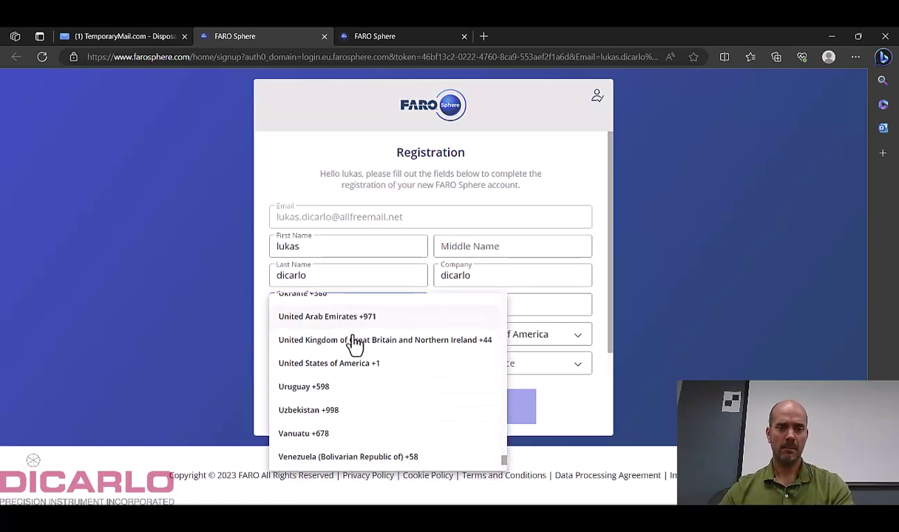
click(354, 343)
Enter the phone number and ZIP code, and pick the state.
click(484, 307)
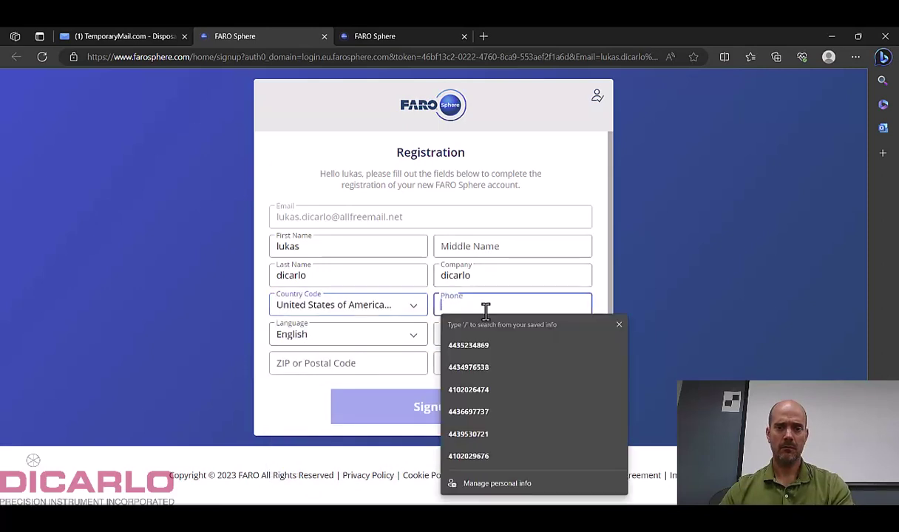
text(5551234)
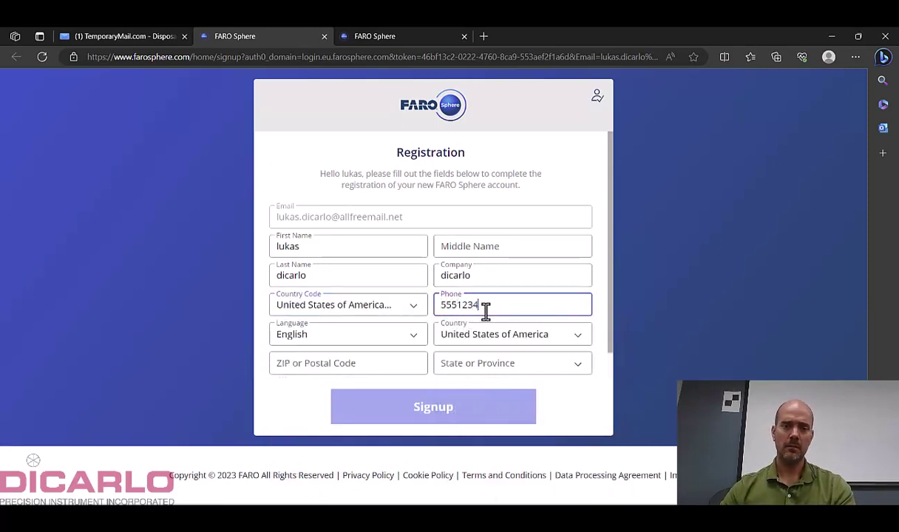
click(365, 363)
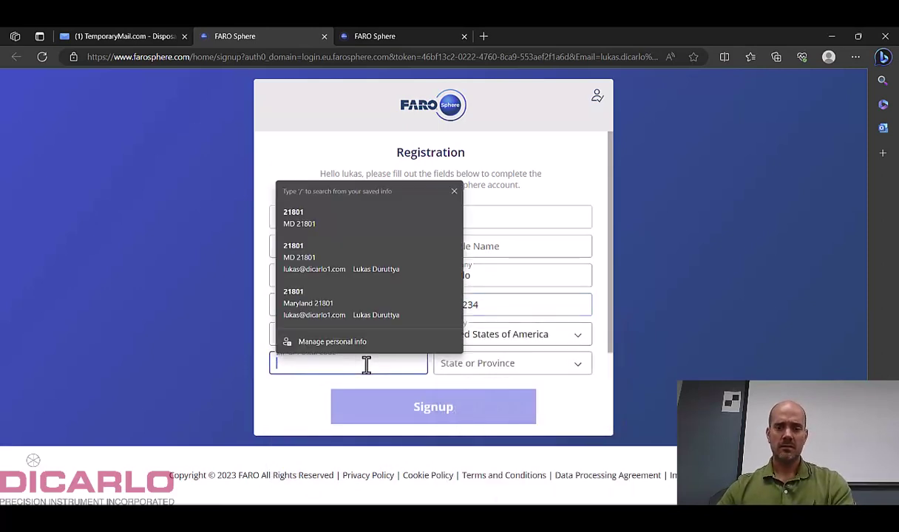
text(21801)
click(483, 366)
scroll(492, 378, down, 7)
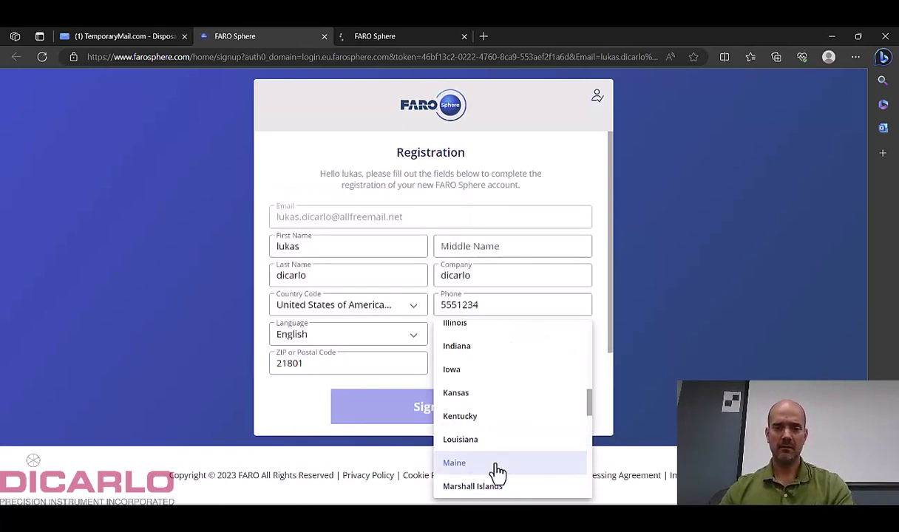
click(477, 457)
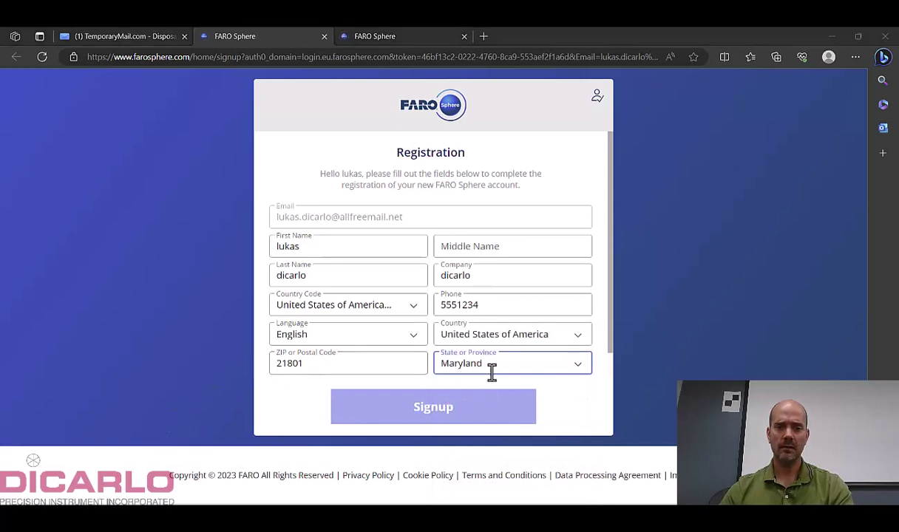
Choose Architecture, Engineering & Construction industry and As-Built Capture & Modeling interest, then submit.
scroll(504, 367, down, 1)
click(361, 369)
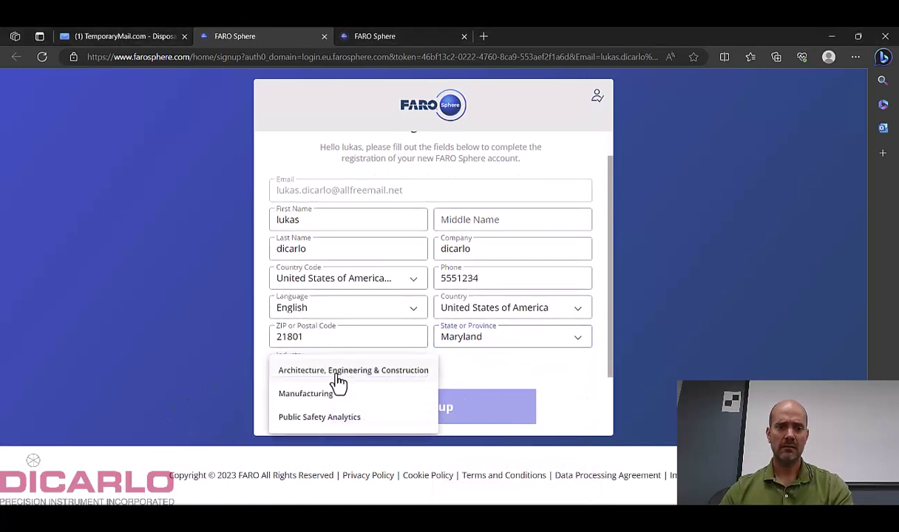
click(335, 373)
click(483, 363)
click(480, 342)
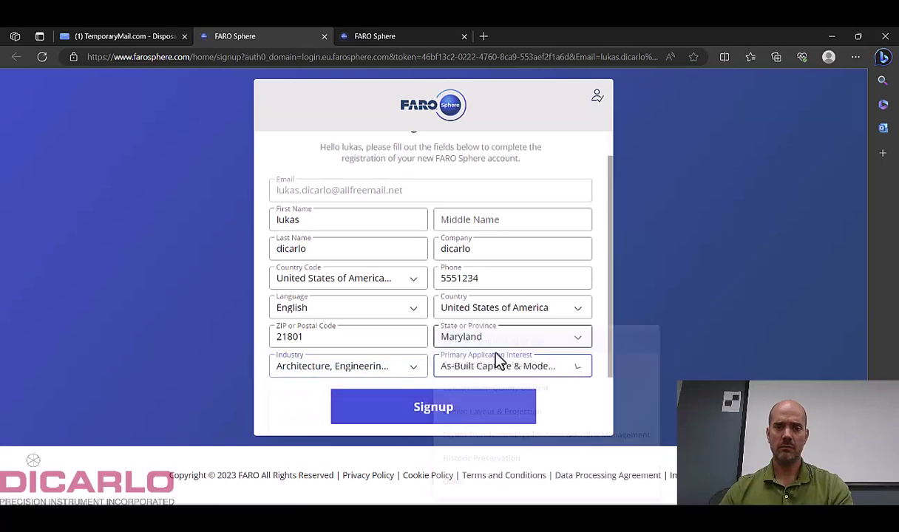
click(436, 407)
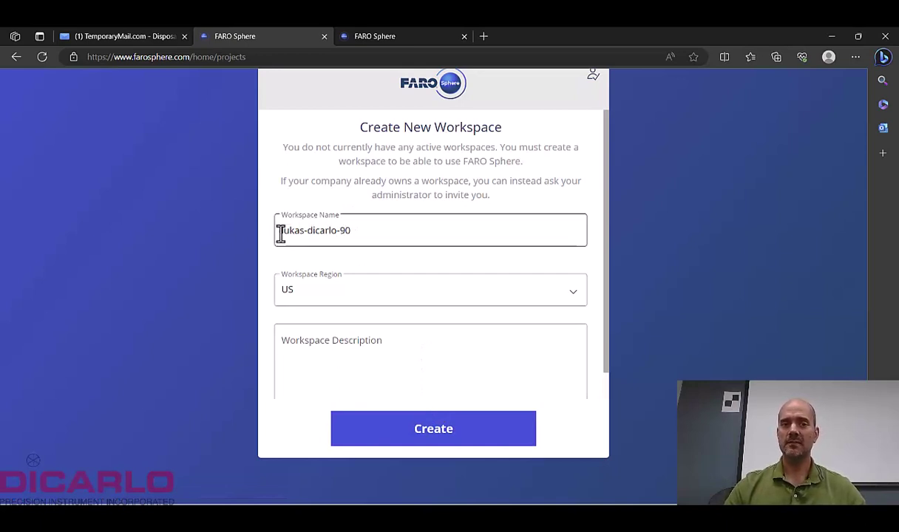
Review and edit the suggested name in the Workspace Name field.
drag(354, 231, 255, 242)
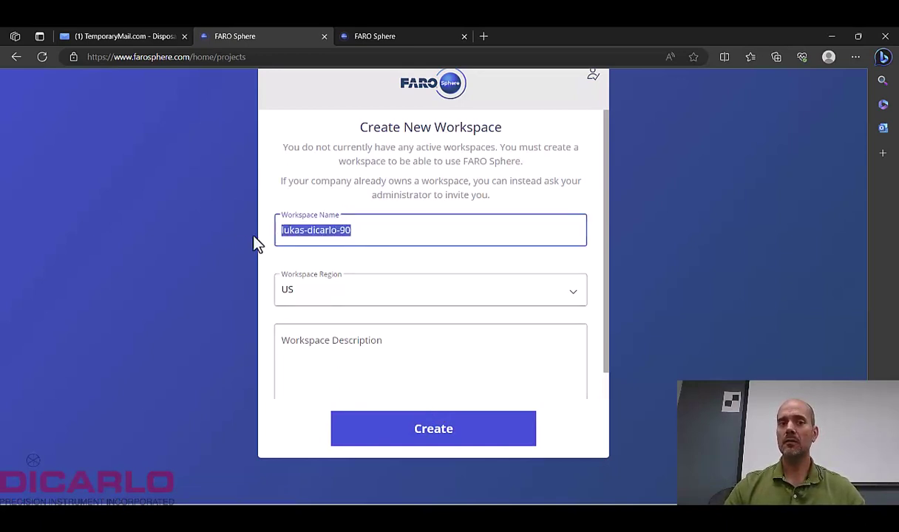
click(355, 231)
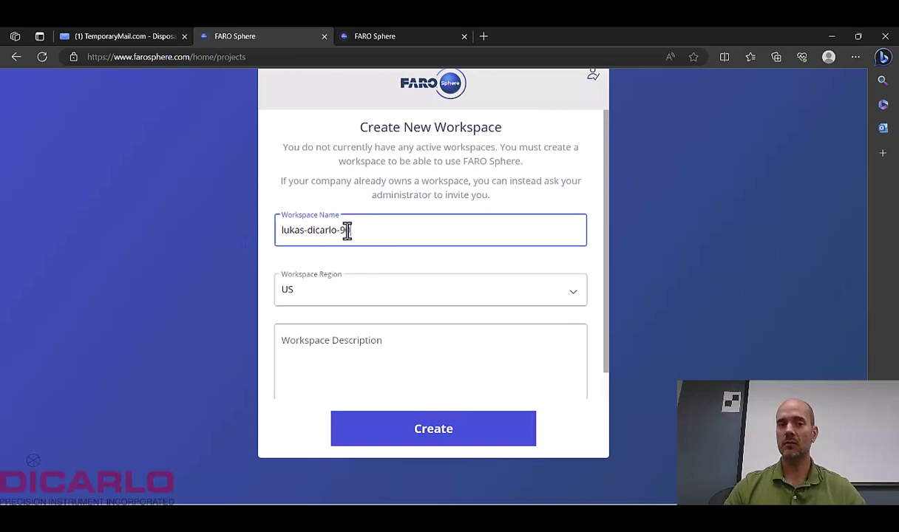
key(BackSpace)
click(361, 232)
drag(361, 231, 249, 241)
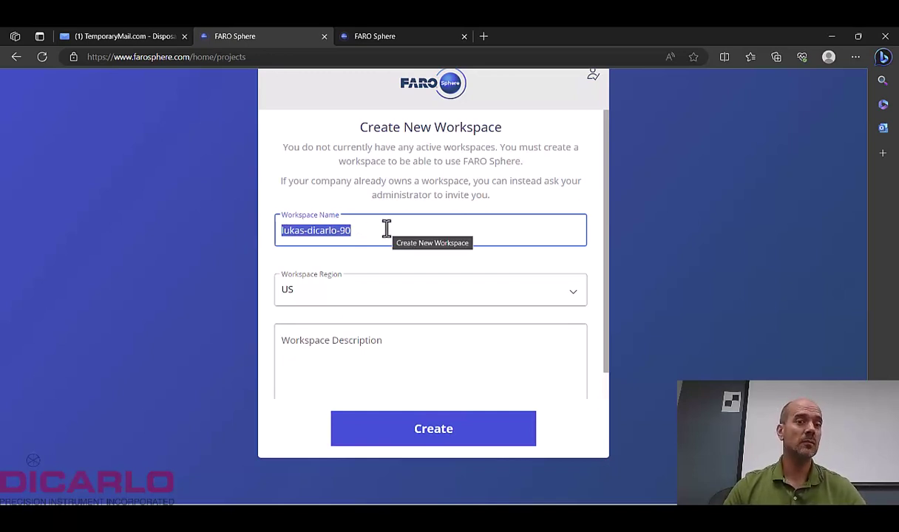
click(359, 232)
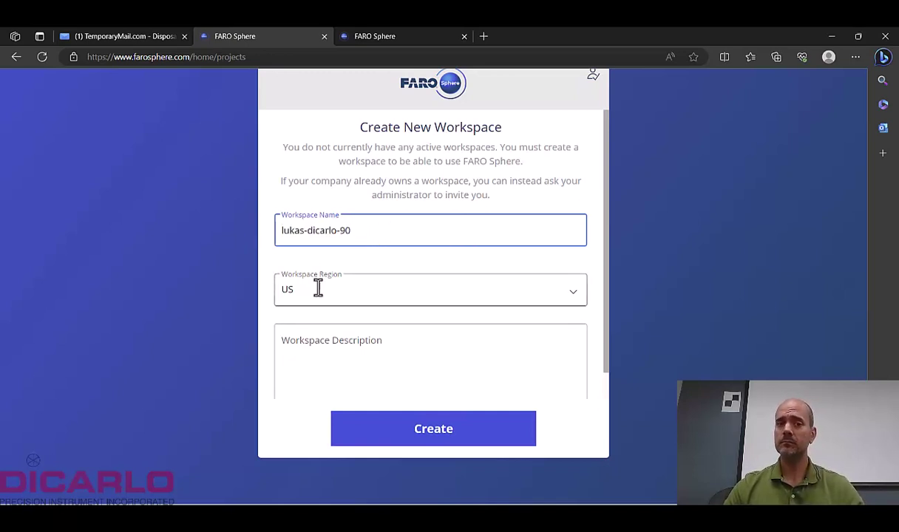
Keep US as Workspace Region, leave Description empty, and create the workspace.
click(572, 299)
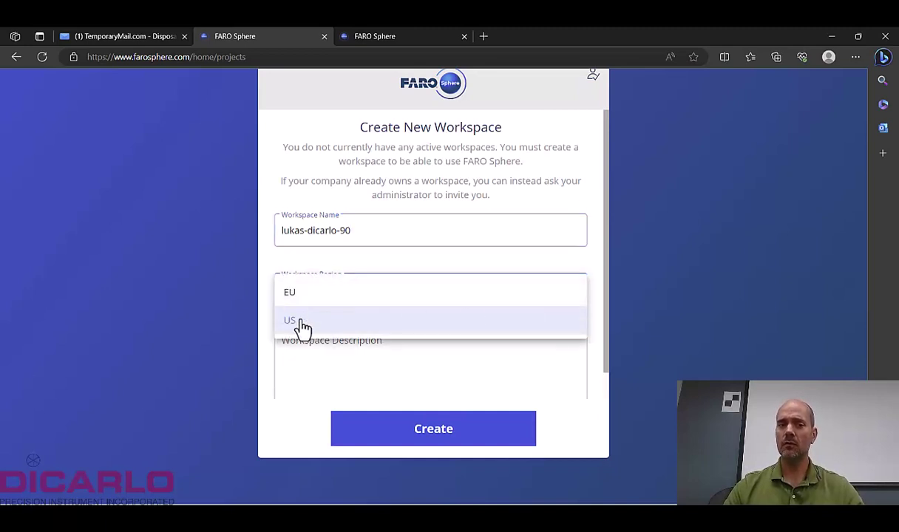
click(277, 281)
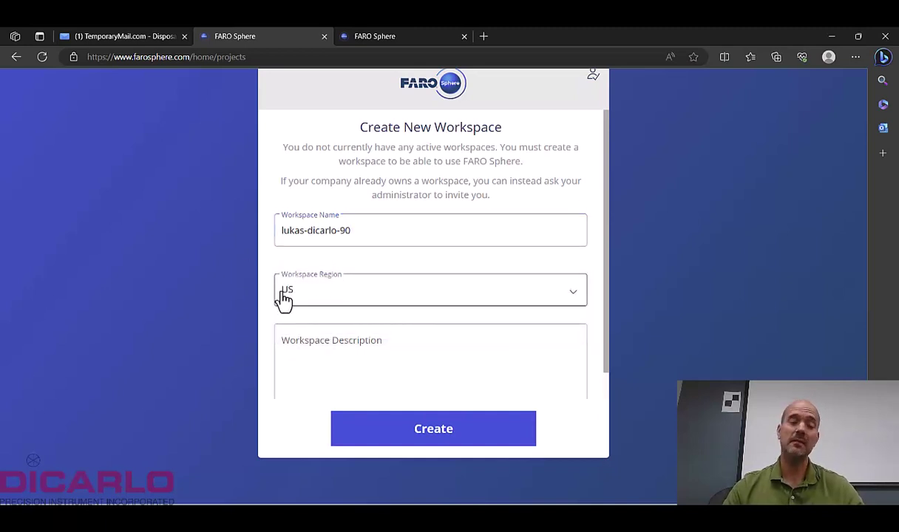
click(309, 332)
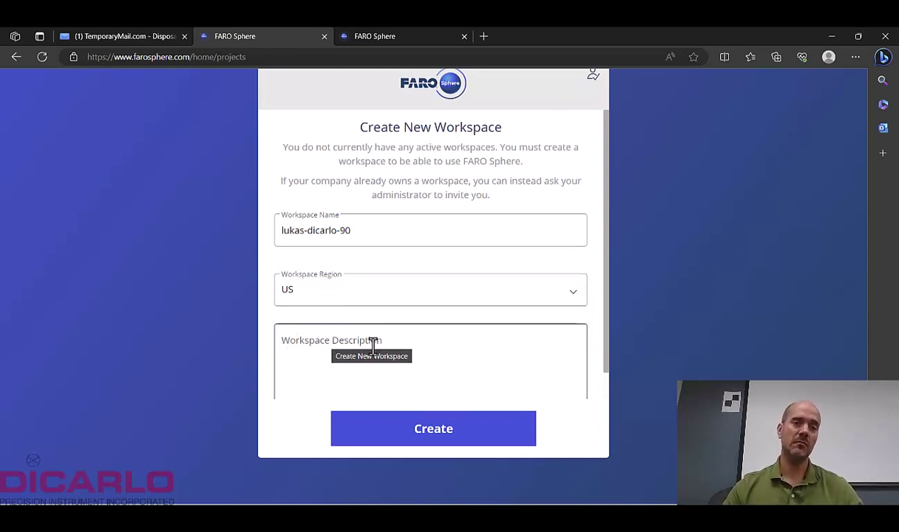
scroll(373, 345, down, 1)
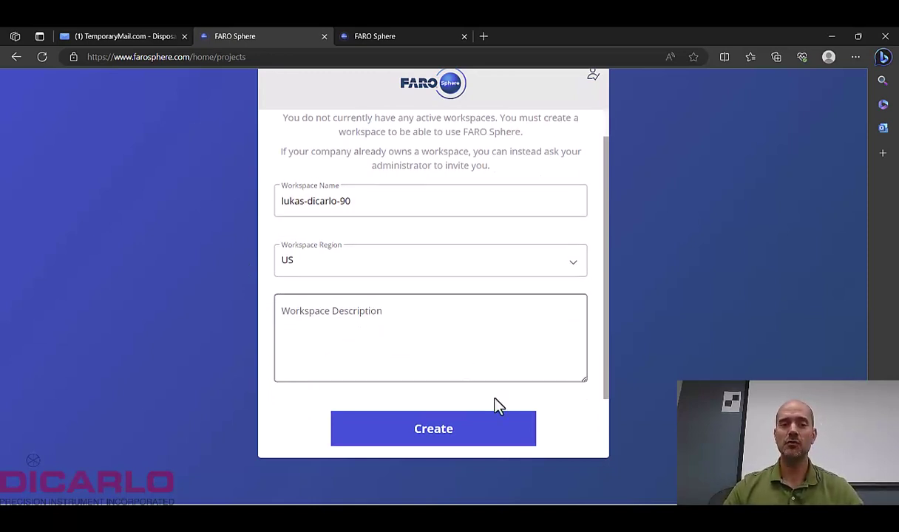
click(529, 437)
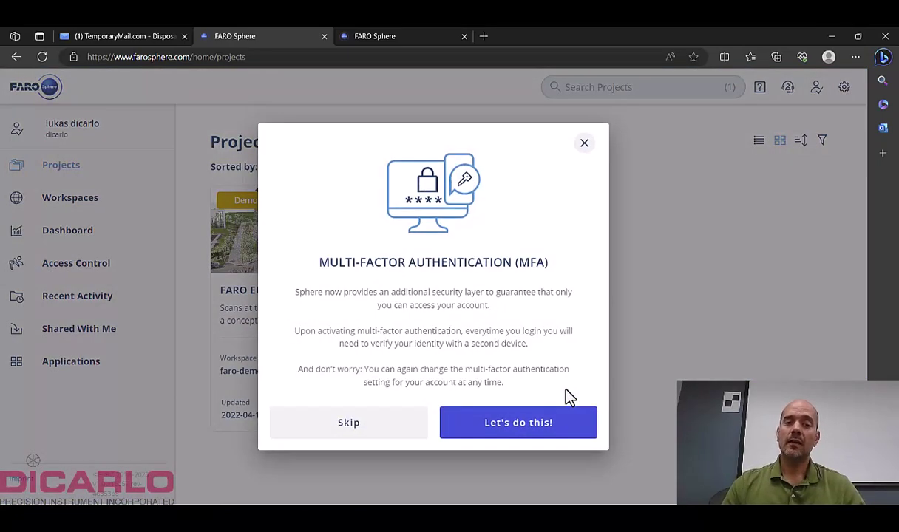
Skip the multi-factor authentication setup, check the account menu, and show the Workspaces list.
click(397, 423)
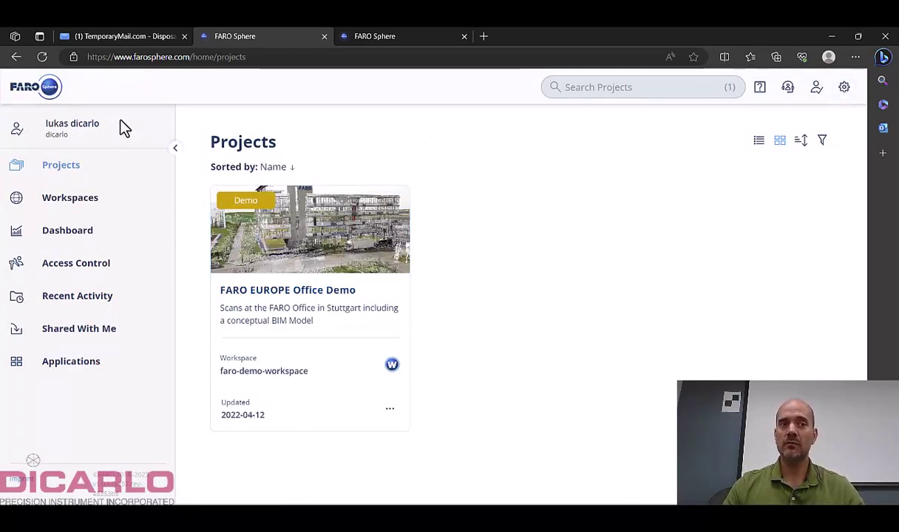
click(815, 90)
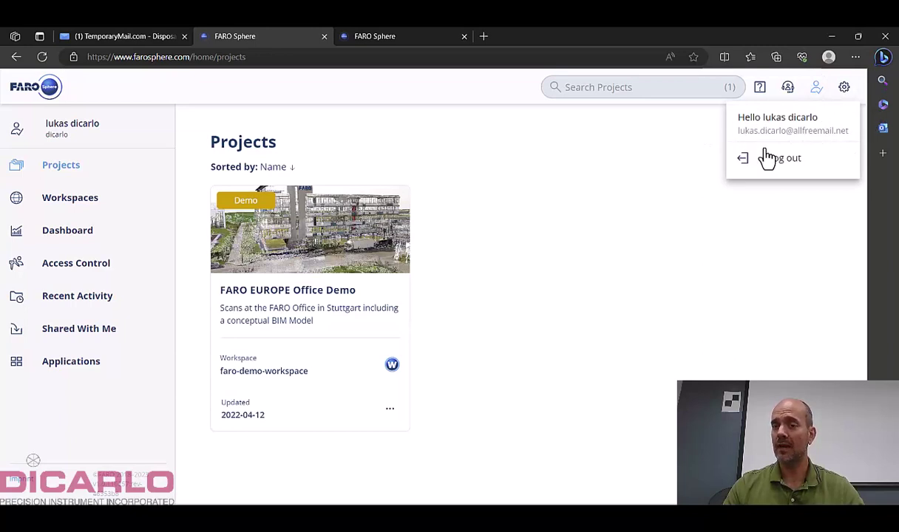
click(601, 161)
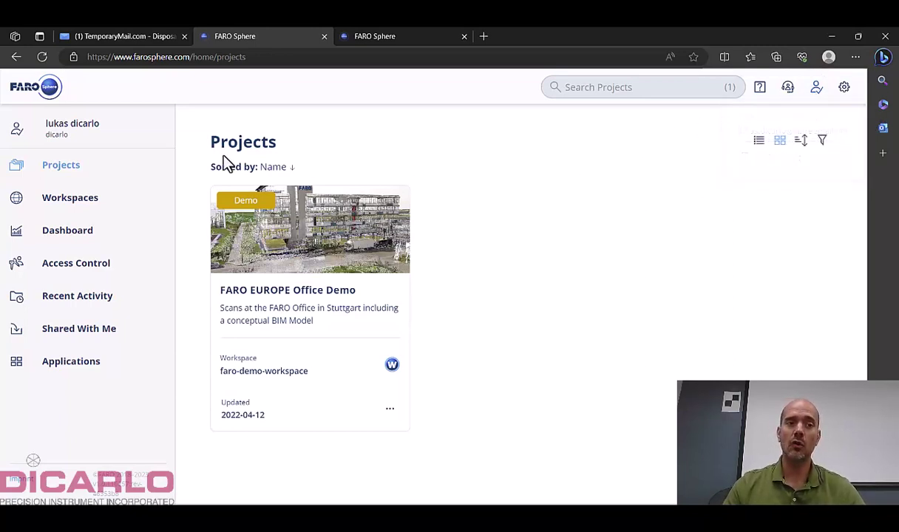
click(71, 205)
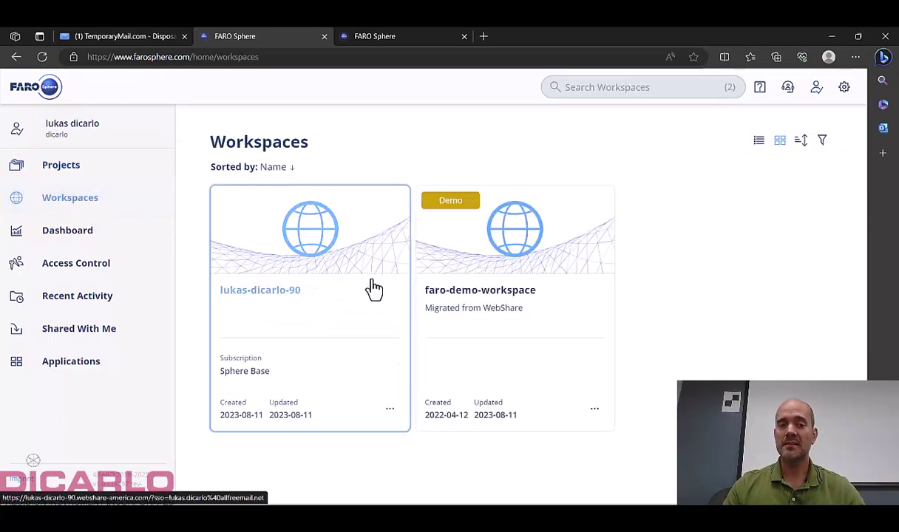
Open the new workspace in WebShare and accept its cookie notice.
click(302, 263)
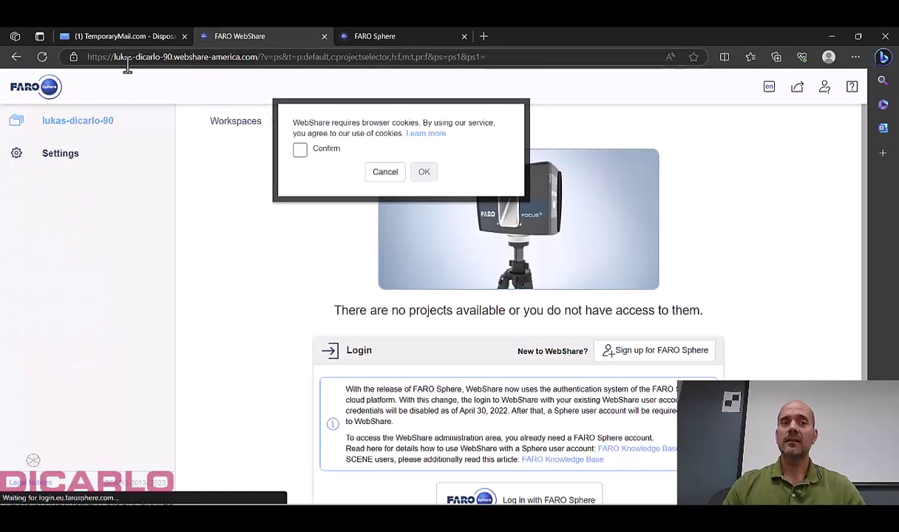
click(299, 152)
click(424, 173)
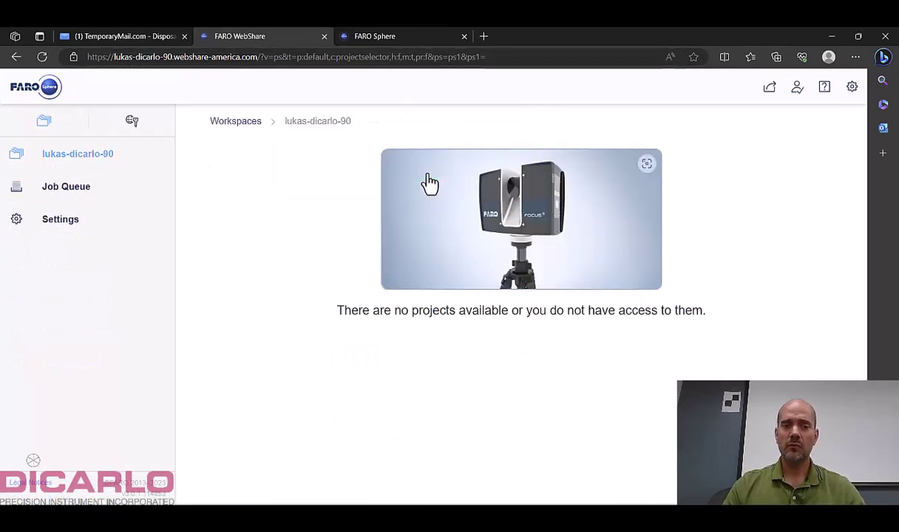
Select the workspace subdomain, then the webshare-america.com domain, in the browser address.
drag(112, 57, 260, 57)
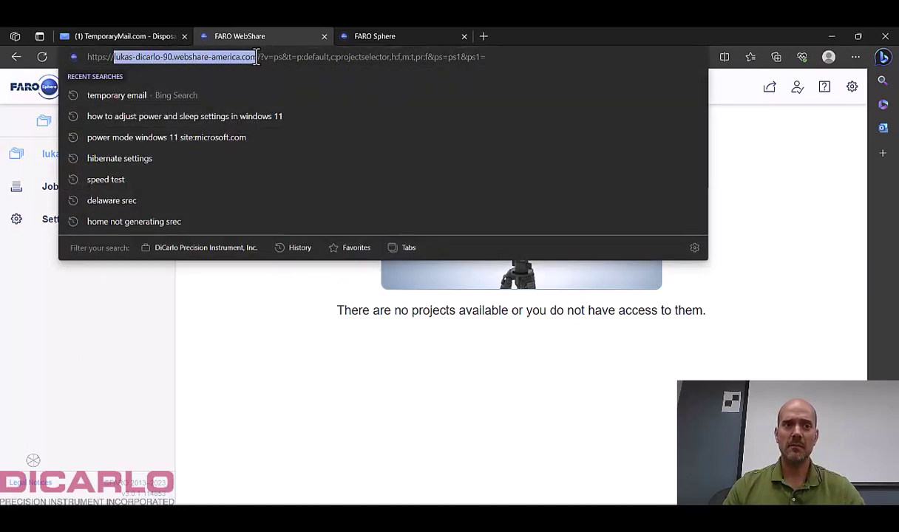
click(193, 63)
drag(170, 57, 257, 57)
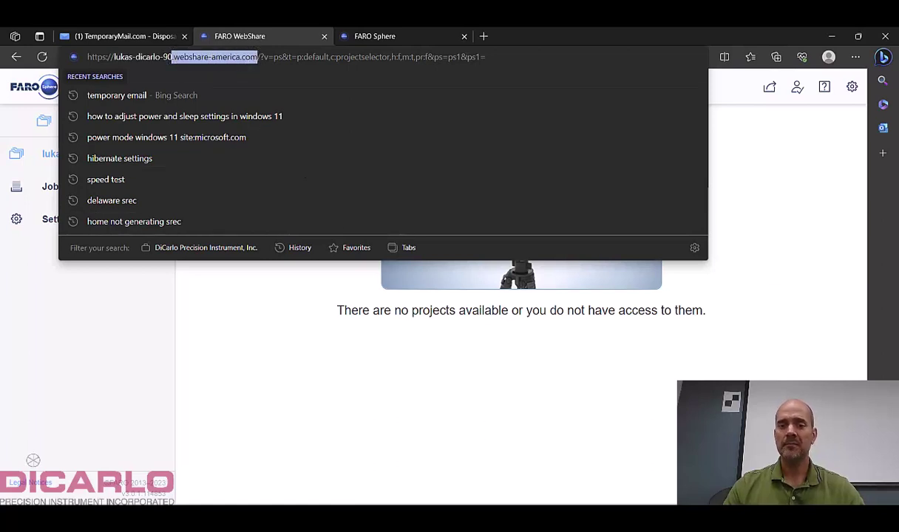
Enter the workspace subdomain and webshare domain in SCENE, then minimize windows to check the URL.
click(484, 451)
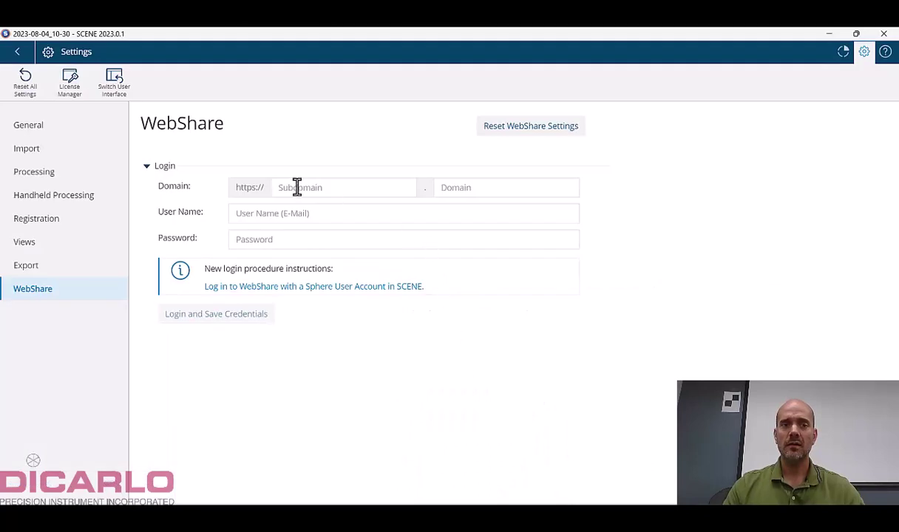
click(325, 187)
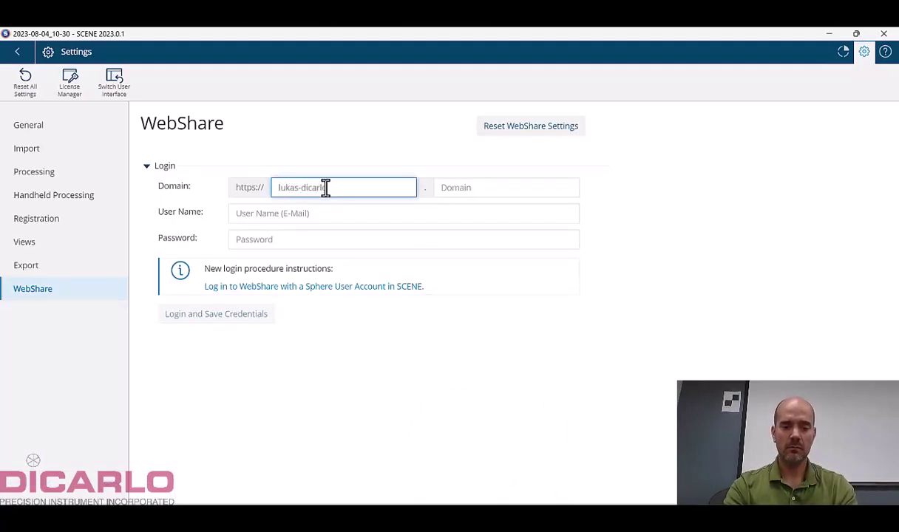
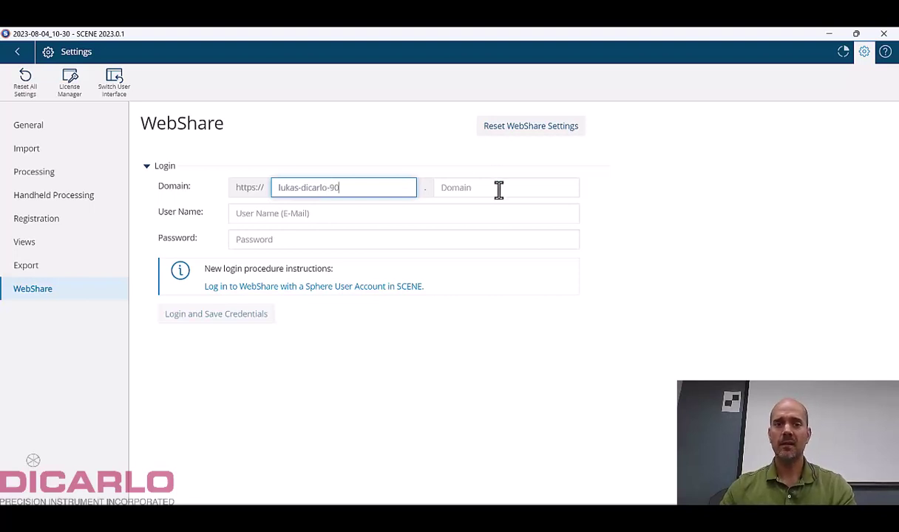
click(499, 189)
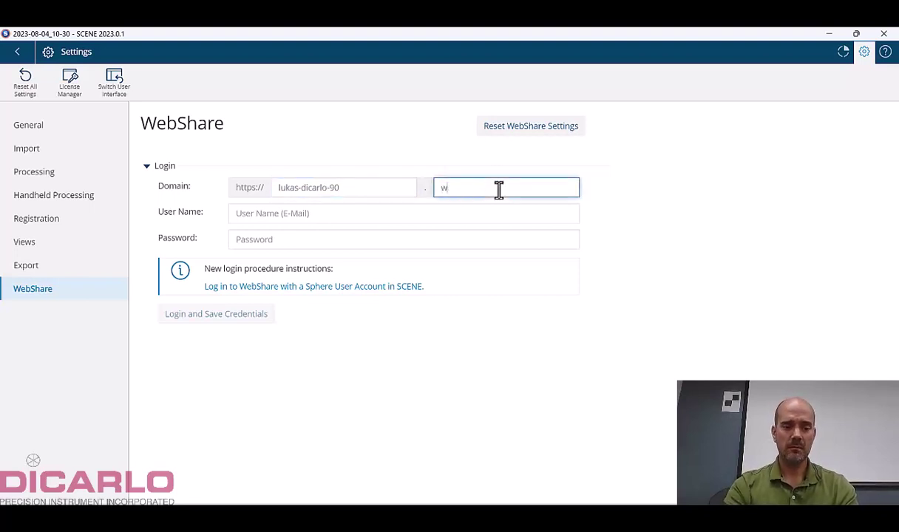
text(webshare-america.com)
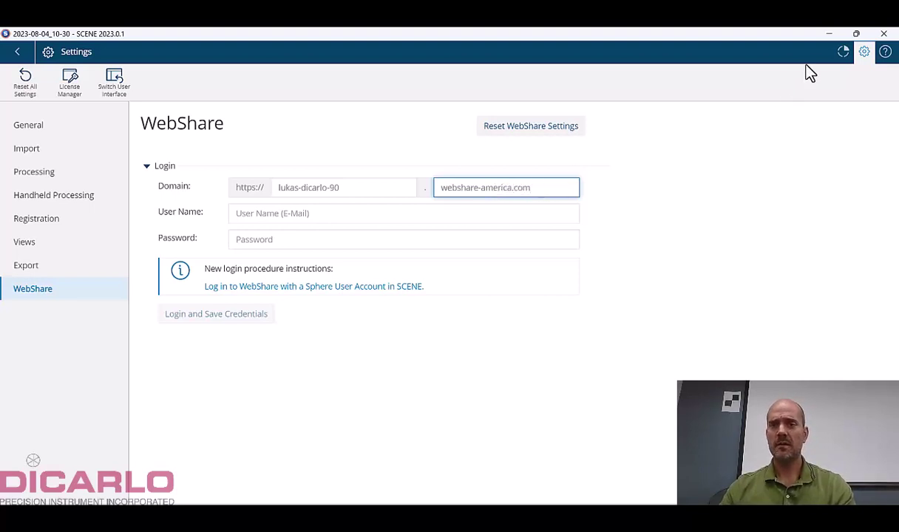
click(828, 34)
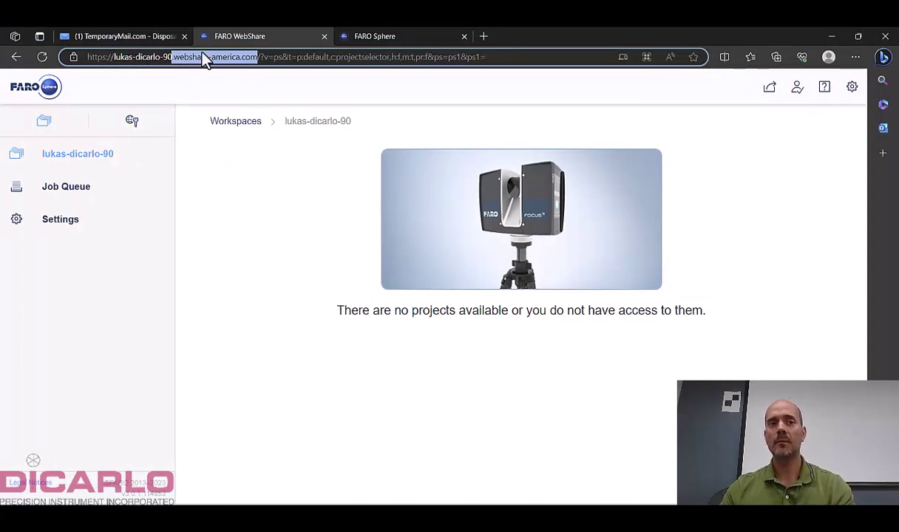
click(830, 35)
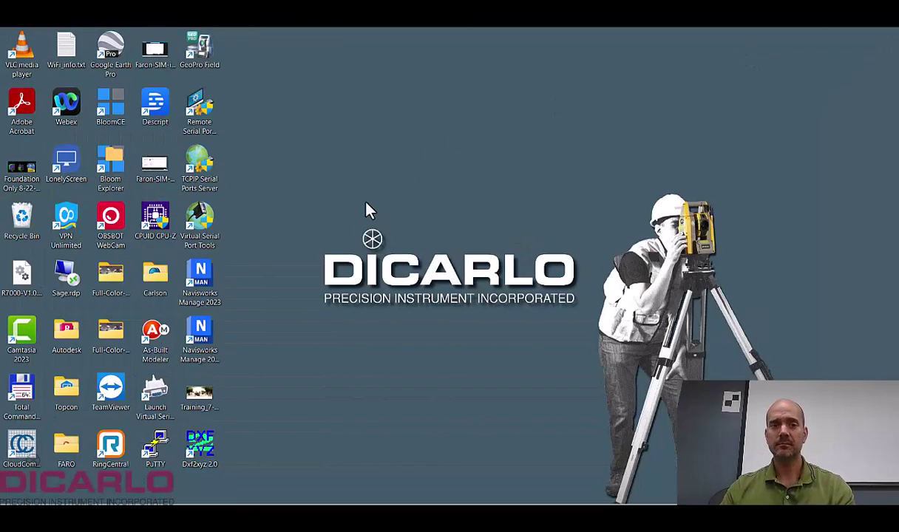
Enter the Sphere account e-mail as SCENE's WebShare user name and focus the Password field.
key(alt+Tab)
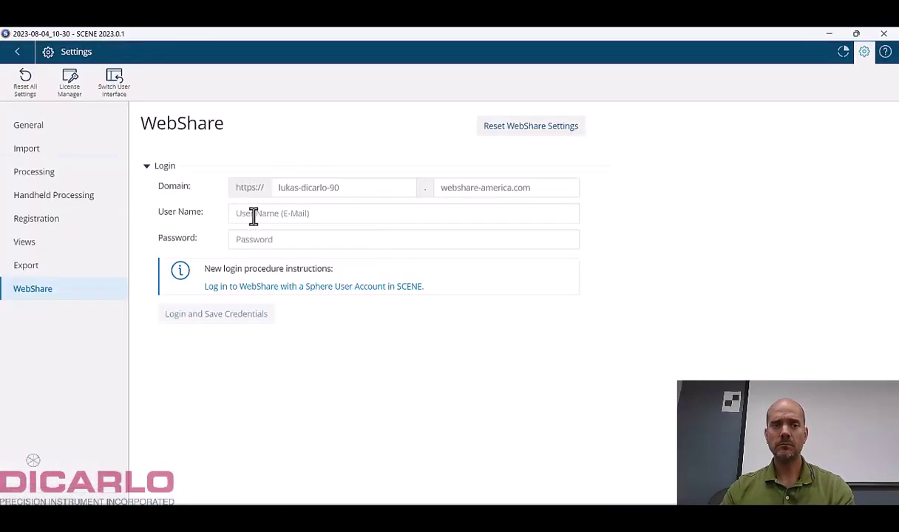
click(324, 213)
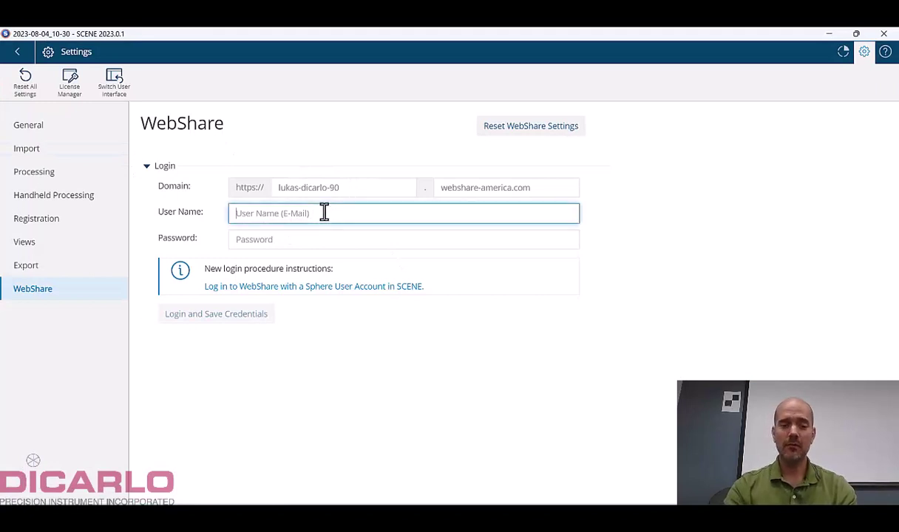
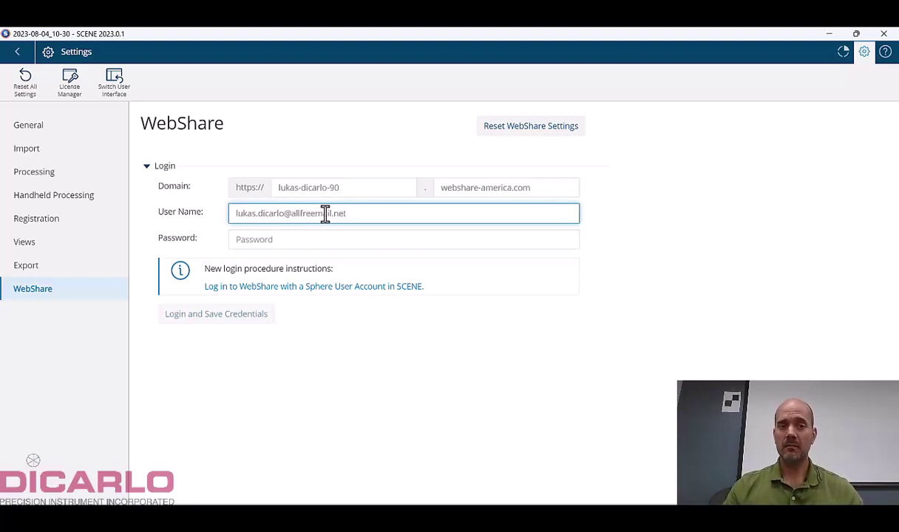
click(274, 238)
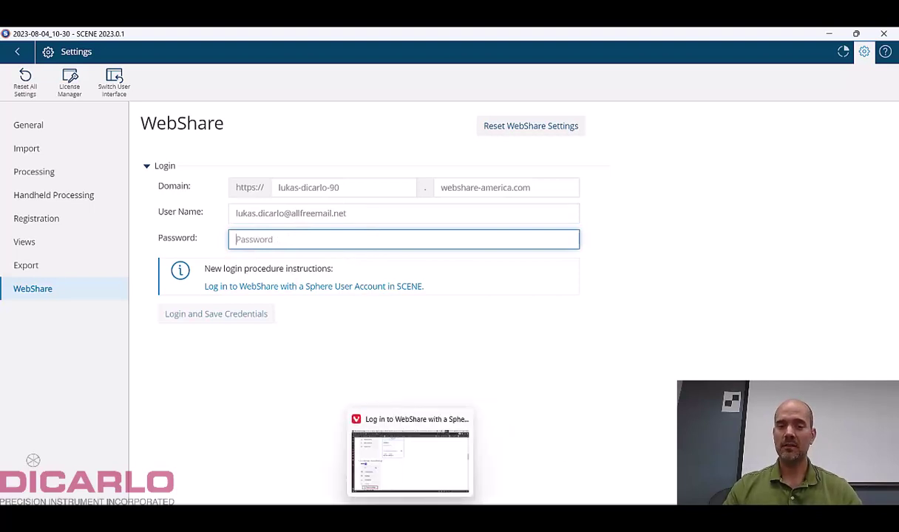
click(414, 436)
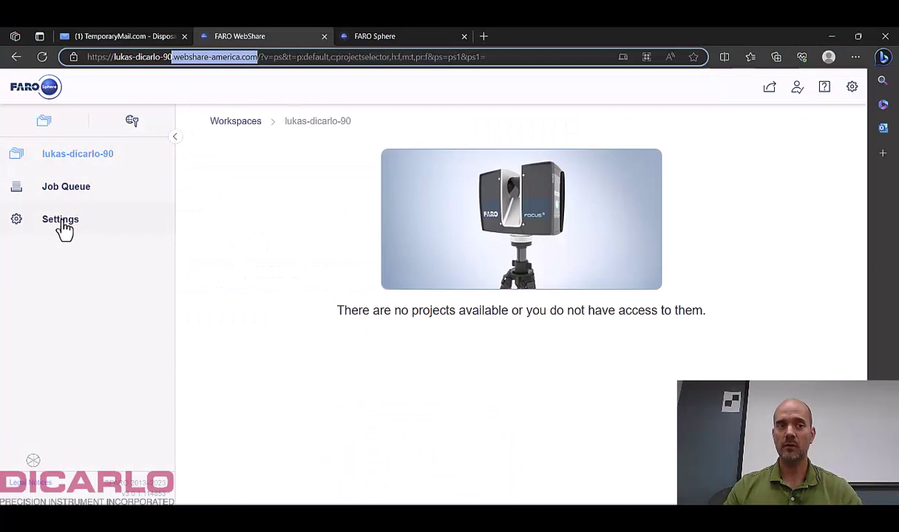
Create an application password named 'Scene' under General Settings and copy it to the clipboard.
click(63, 221)
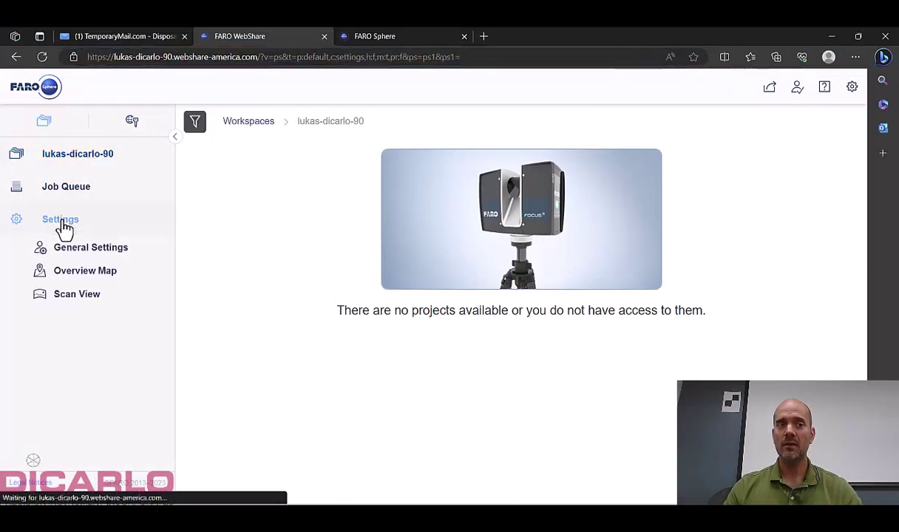
click(85, 252)
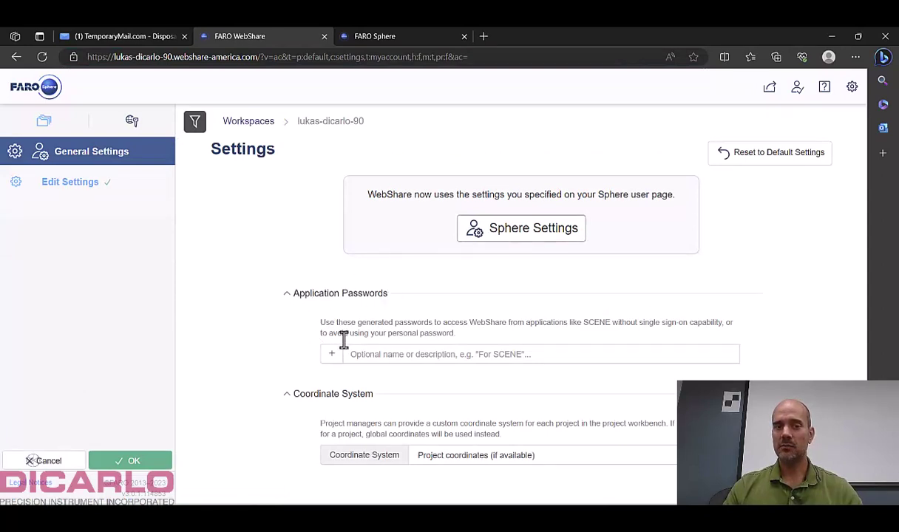
click(389, 355)
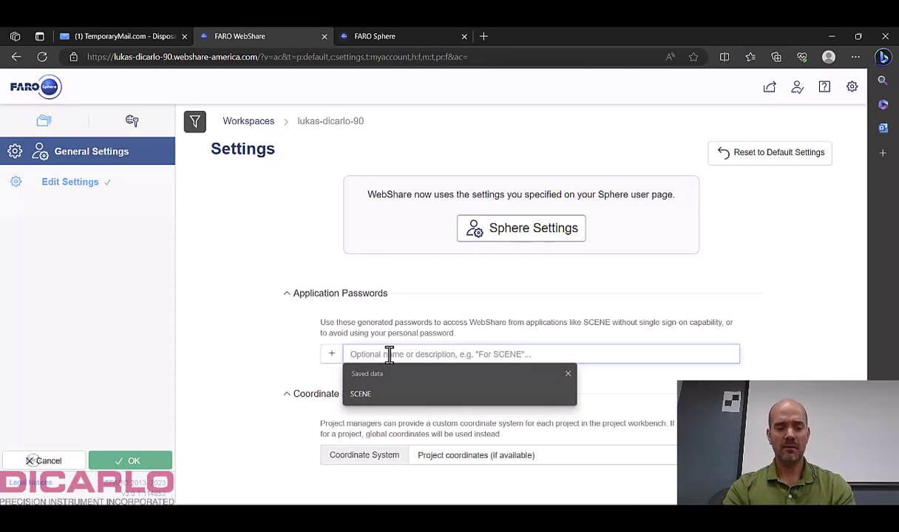
text(Scene)
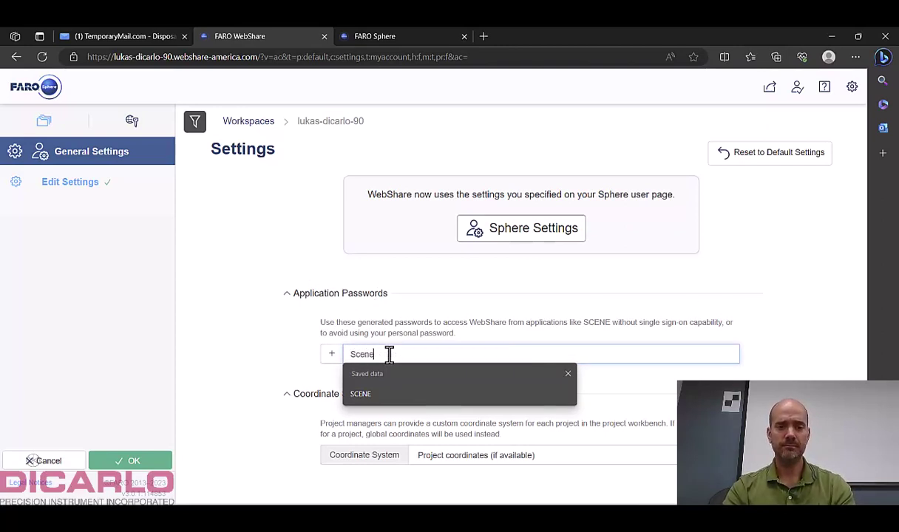
key(Return)
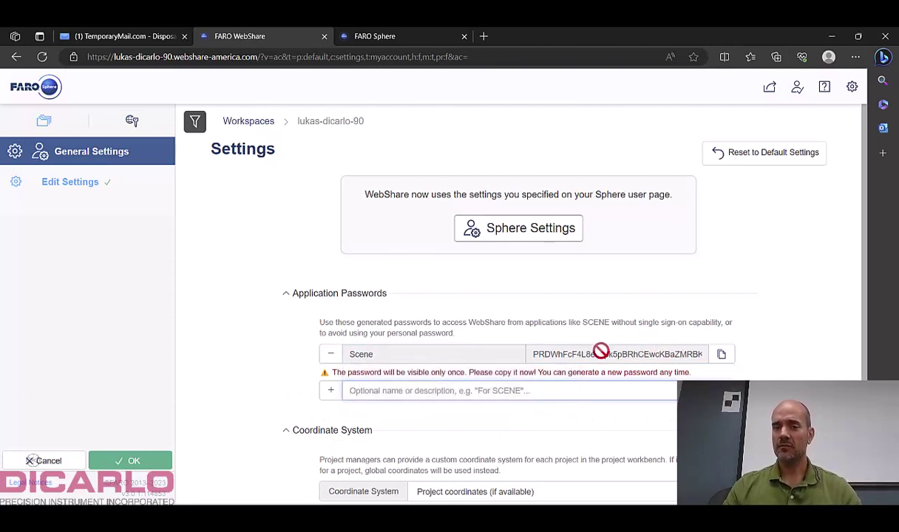
click(721, 356)
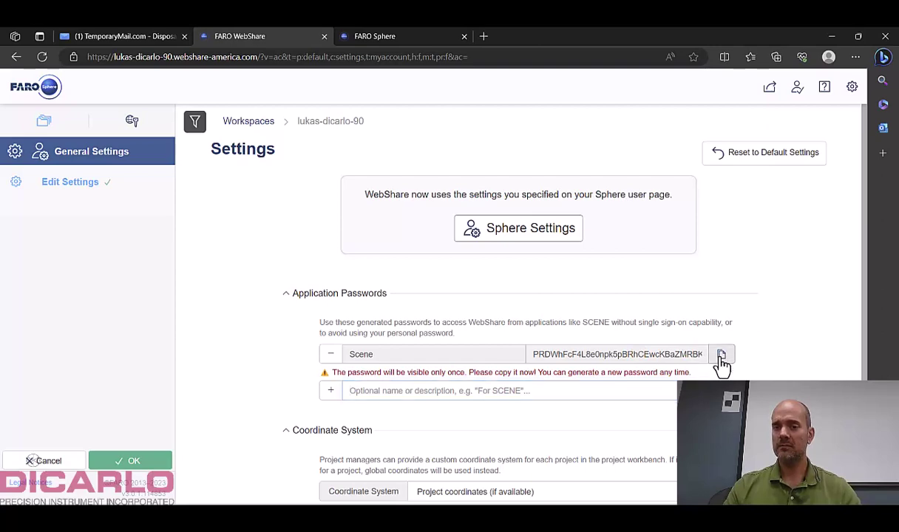
Paste the copied application password into SCENE's WebShare Password field, then log in and save the credentials.
click(831, 36)
click(311, 238)
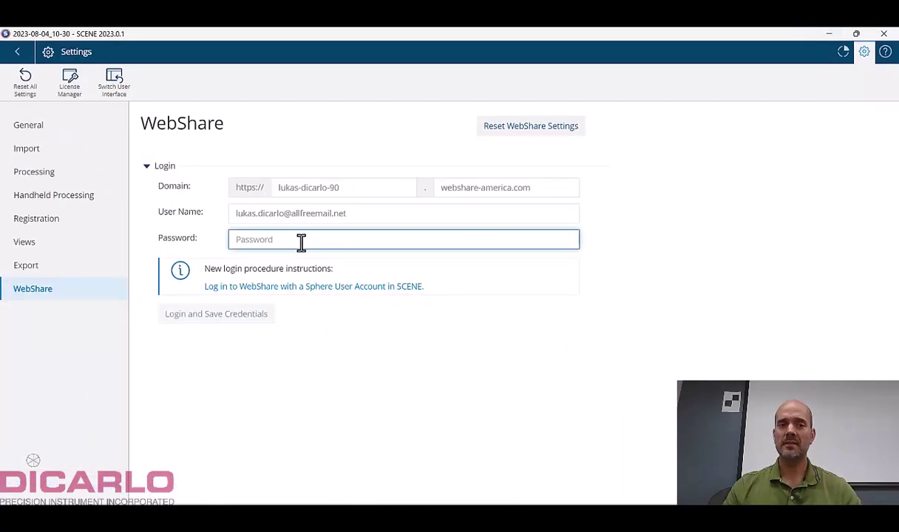
right_click(301, 240)
click(329, 252)
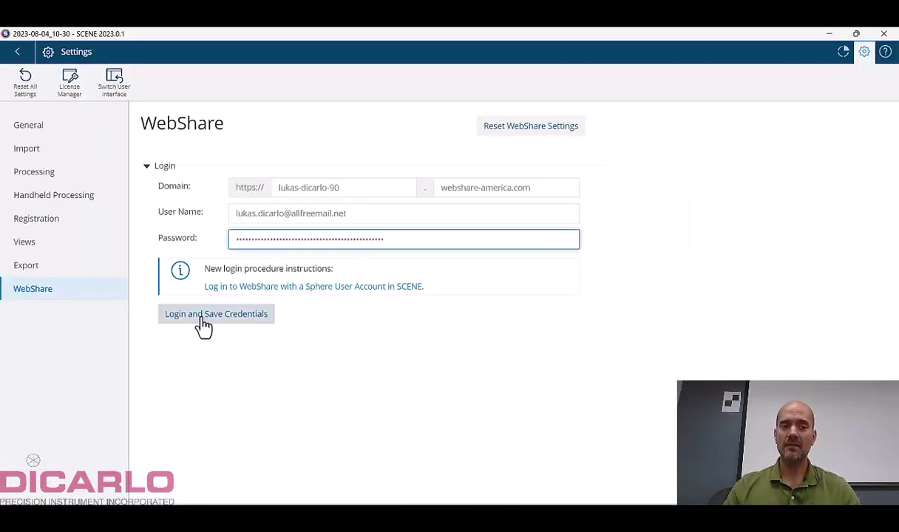
click(203, 317)
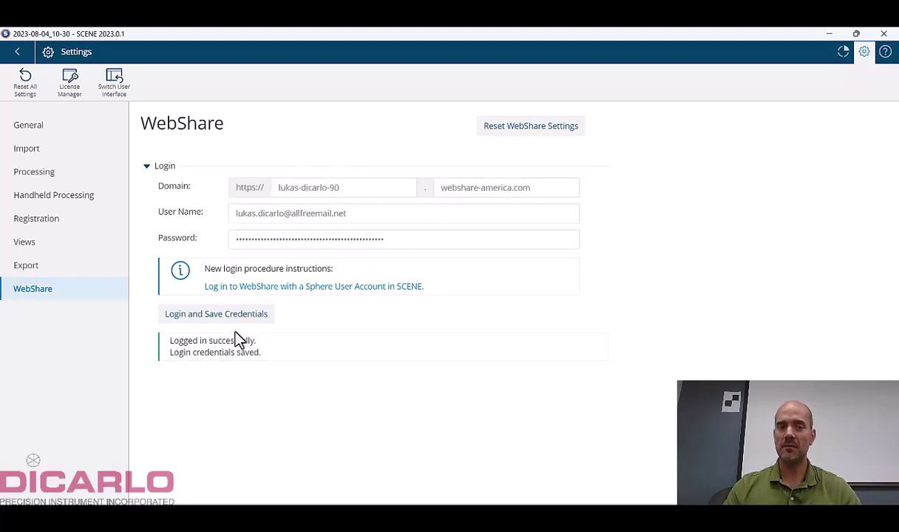
Widen the structure panel, view the project in 3D around the building, then open the Export tab's WebShare dropdown.
click(18, 53)
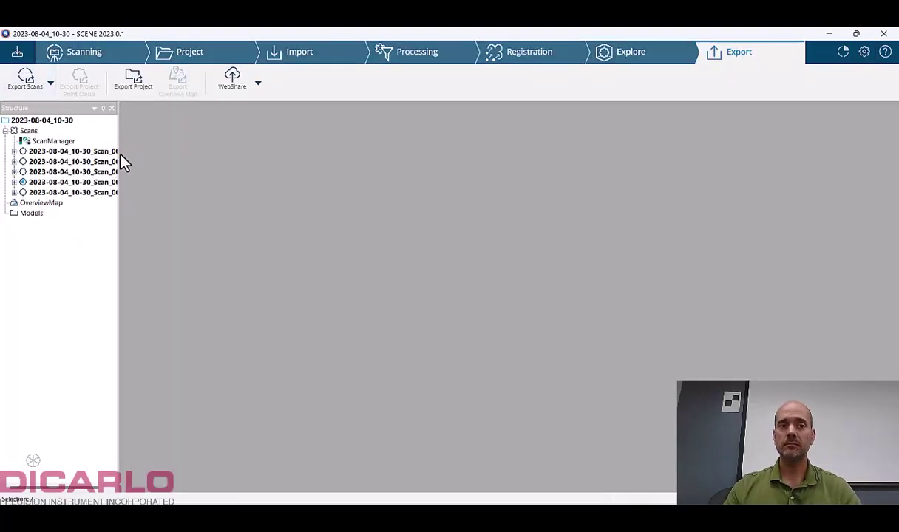
drag(116, 153, 213, 164)
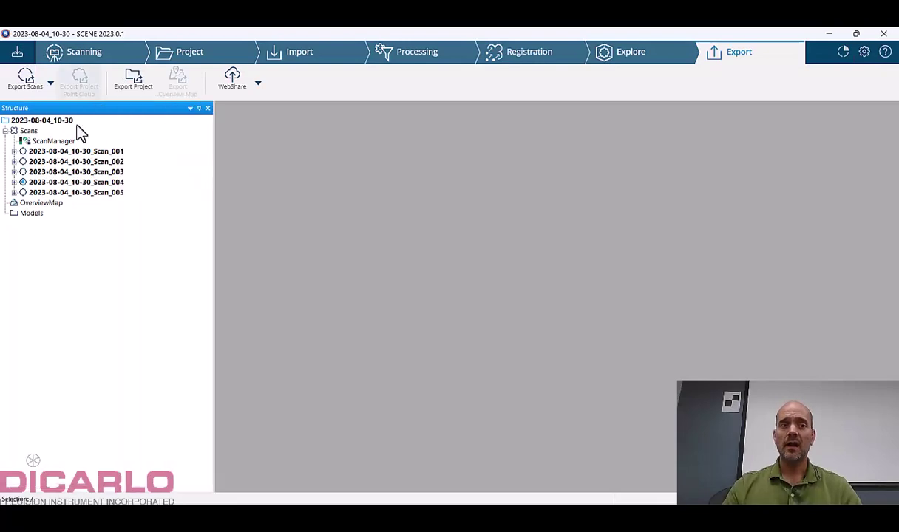
click(618, 57)
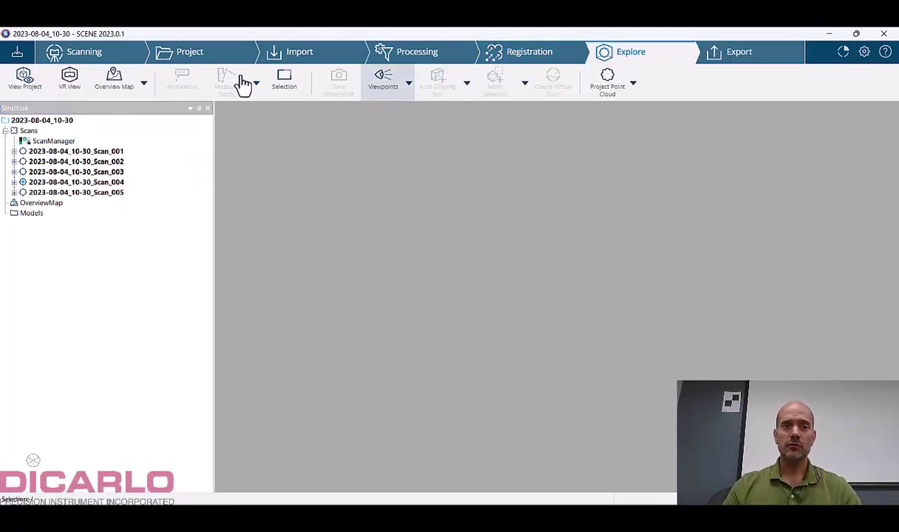
click(20, 87)
mouse_move(383, 249)
mouse_down()
mouse_move(728, 243)
mouse_move(672, 296)
mouse_move(517, 232)
mouse_move(766, 233)
mouse_move(528, 221)
mouse_up()
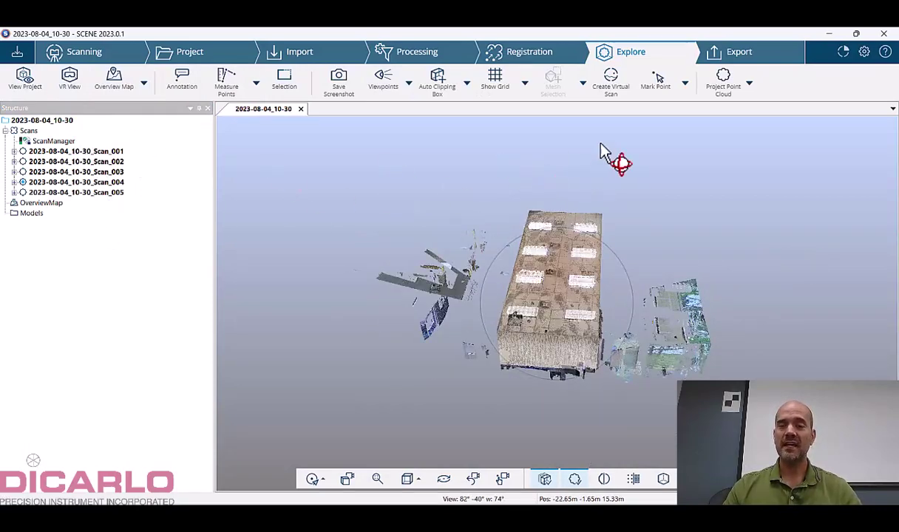
click(738, 58)
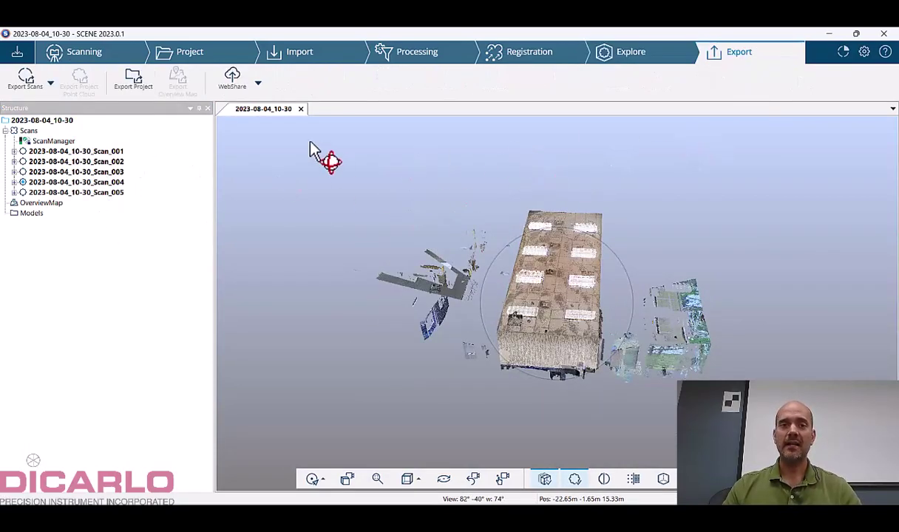
click(257, 90)
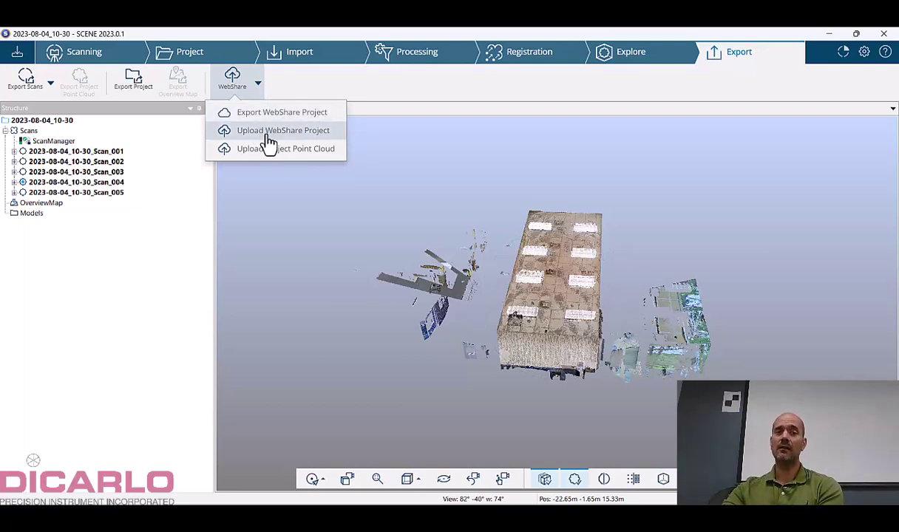
Upload project 2023-08-04_10-30 as a WebShare project with Upload Project Point Cloud left unchecked.
click(267, 131)
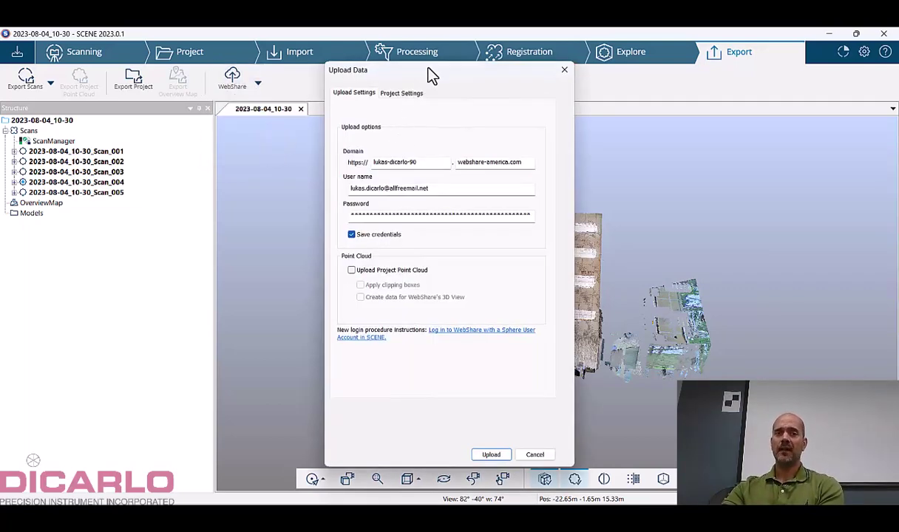
drag(433, 74, 657, 63)
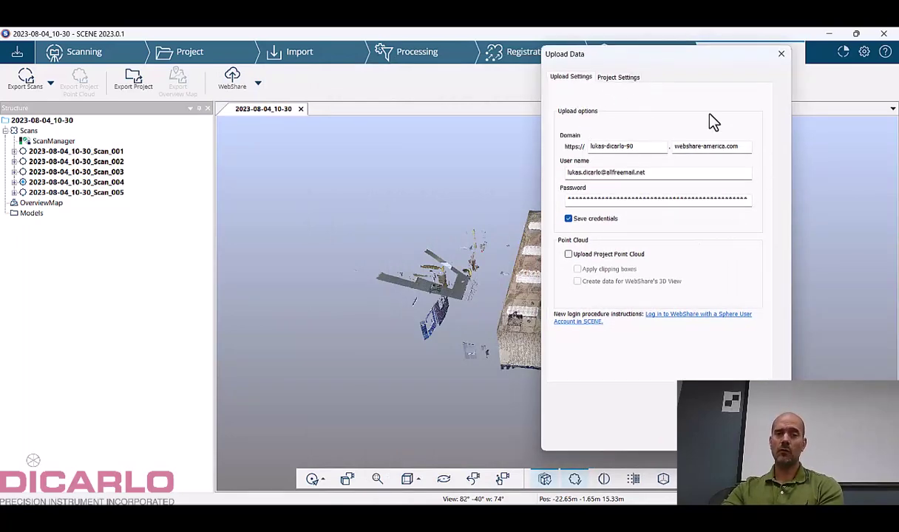
click(570, 255)
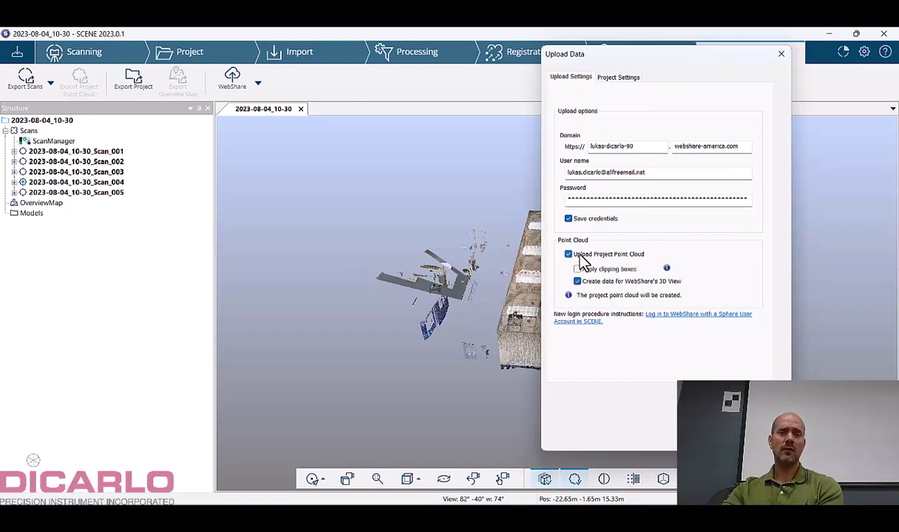
click(581, 258)
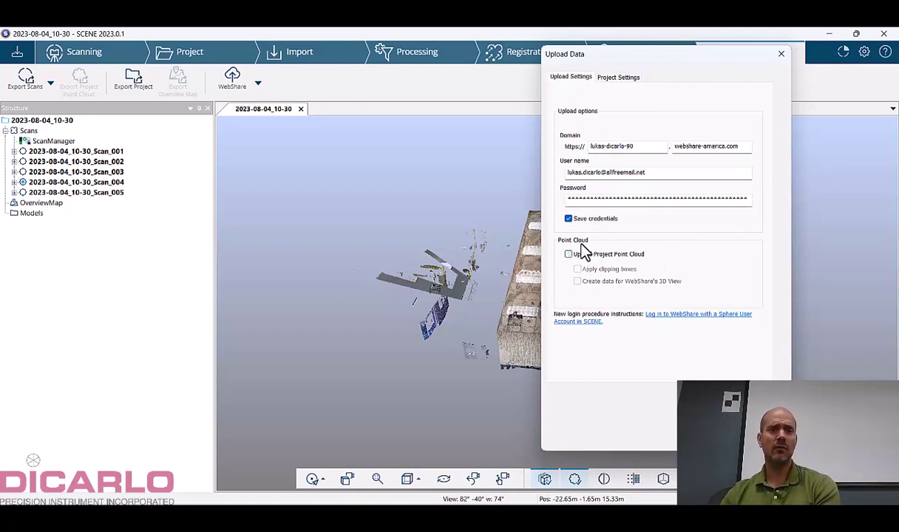
click(619, 77)
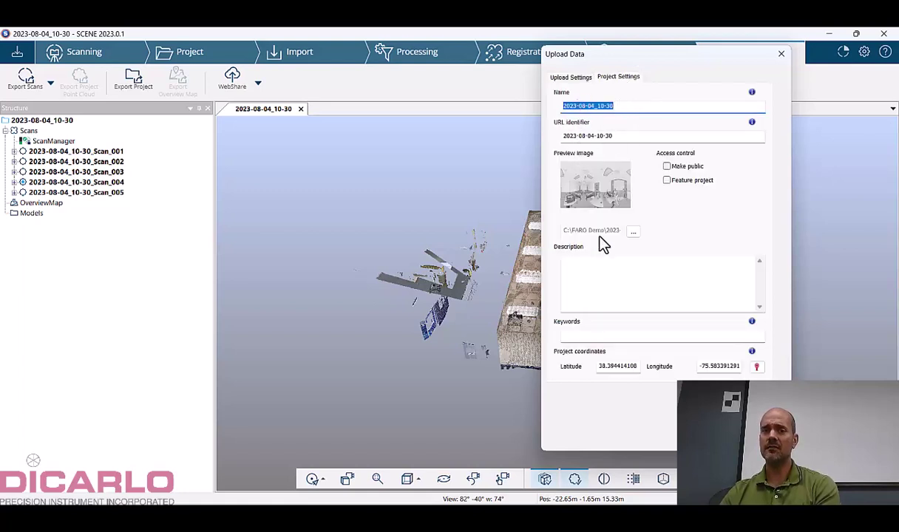
click(679, 167)
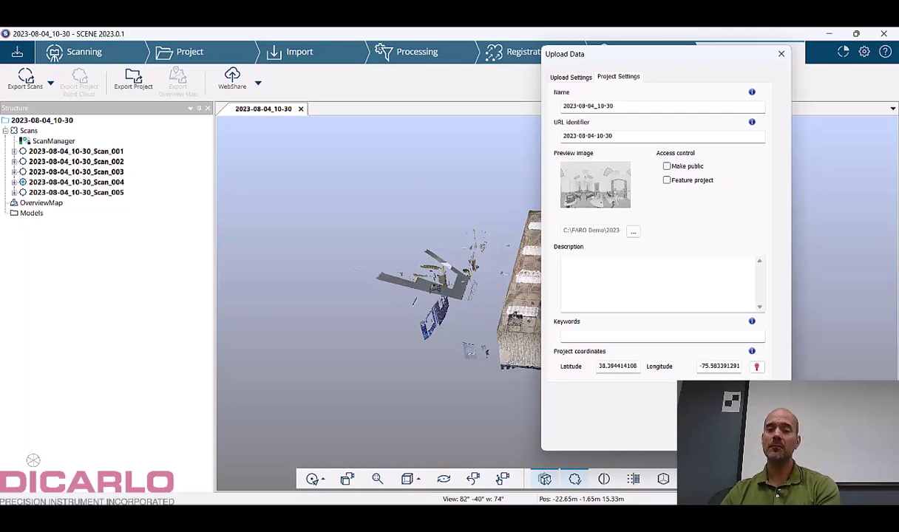
click(674, 427)
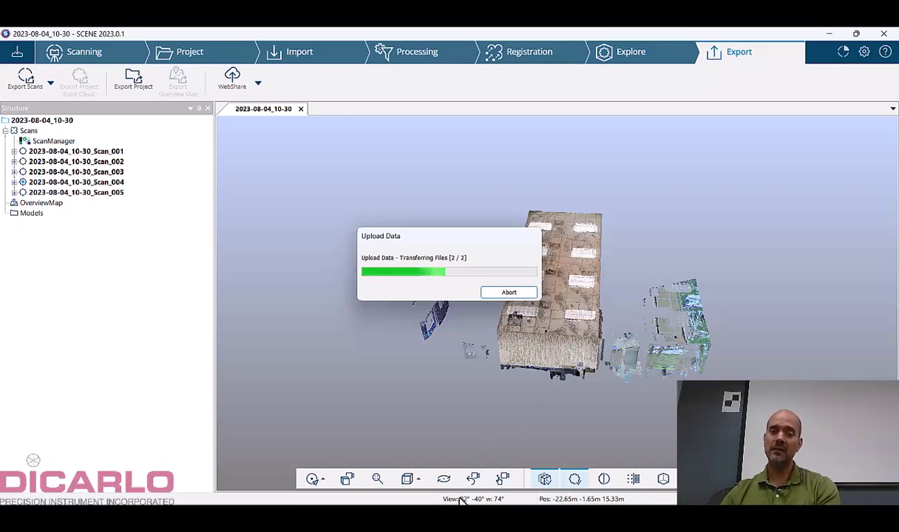
In the browser, open the workspace's project list, still empty, then go back to the Workspaces overview.
mouse_move(436, 518)
click(436, 452)
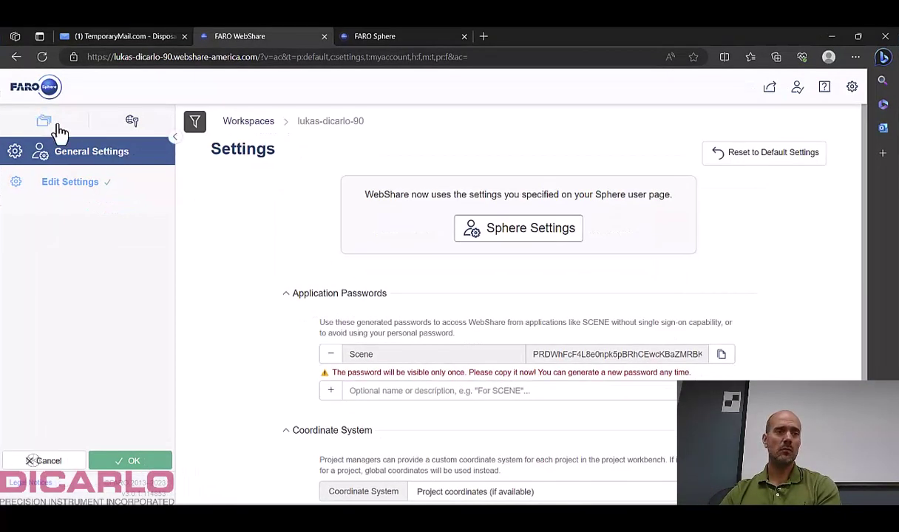
click(42, 123)
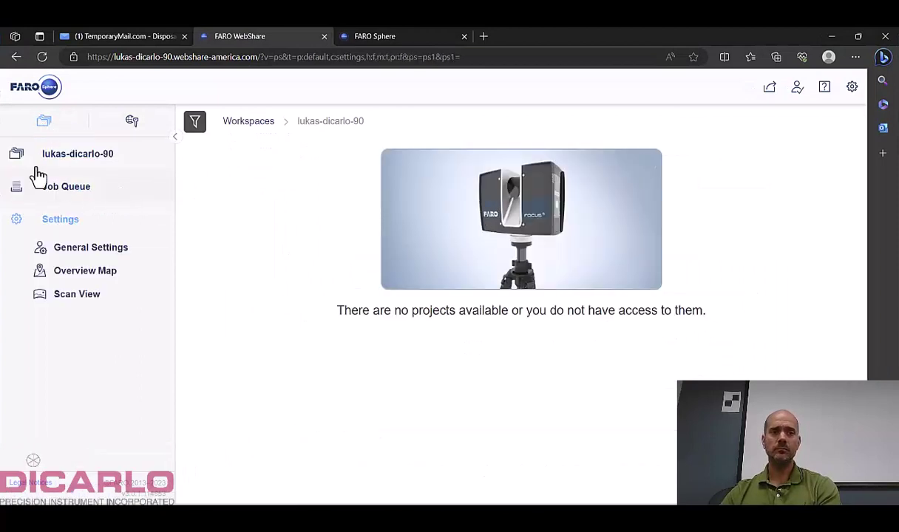
click(76, 157)
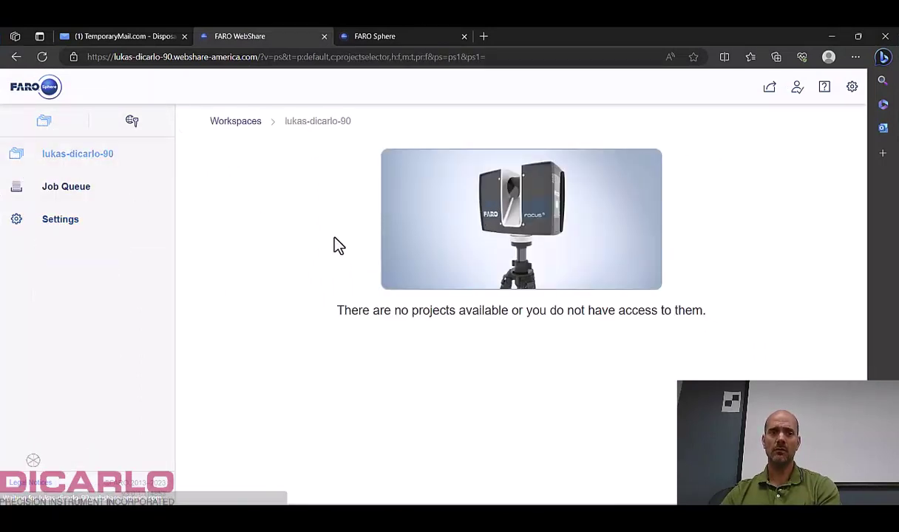
click(242, 124)
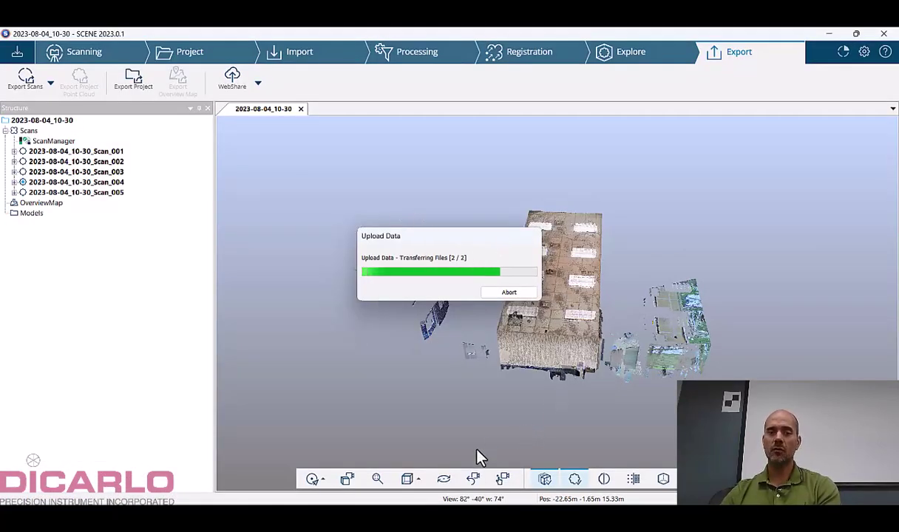
Open the new workspace in WebShare, then switch back to SCENE and wait for the upload to finish.
mouse_move(435, 510)
click(435, 455)
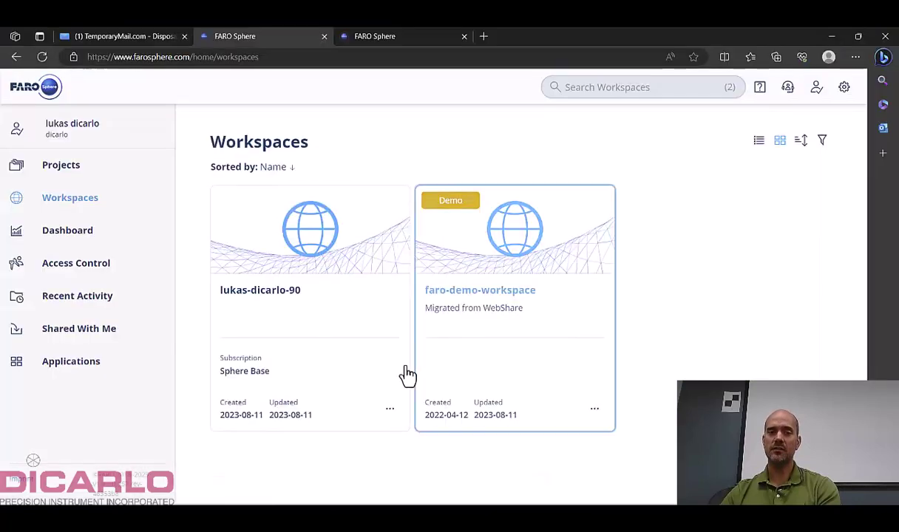
click(299, 270)
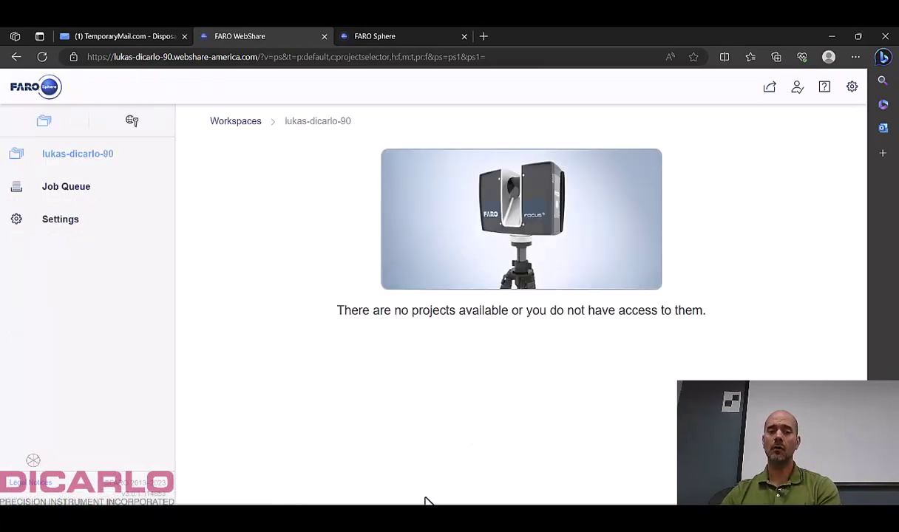
key(alt+Tab)
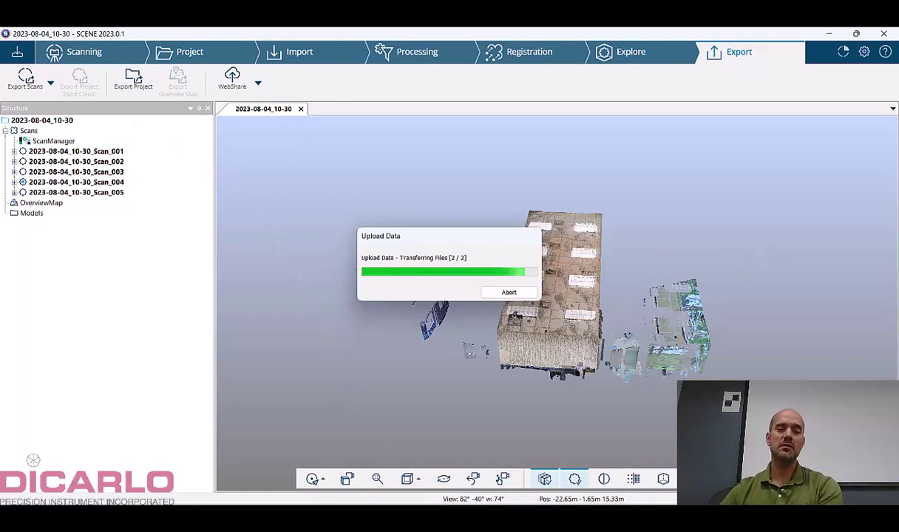
mouse_move(435, 517)
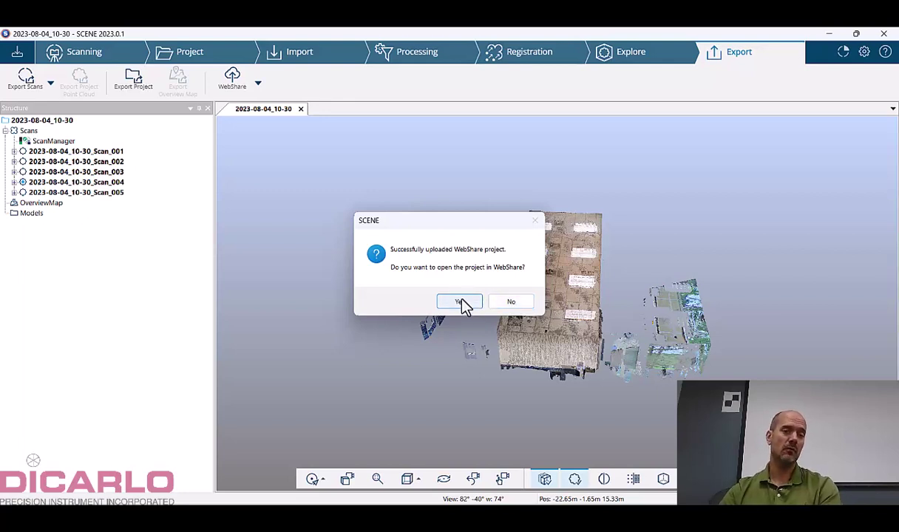
Decline SCENE's prompt, check the Job Queue, and open project 2023-08-04_10-30 from the workspace list.
click(512, 303)
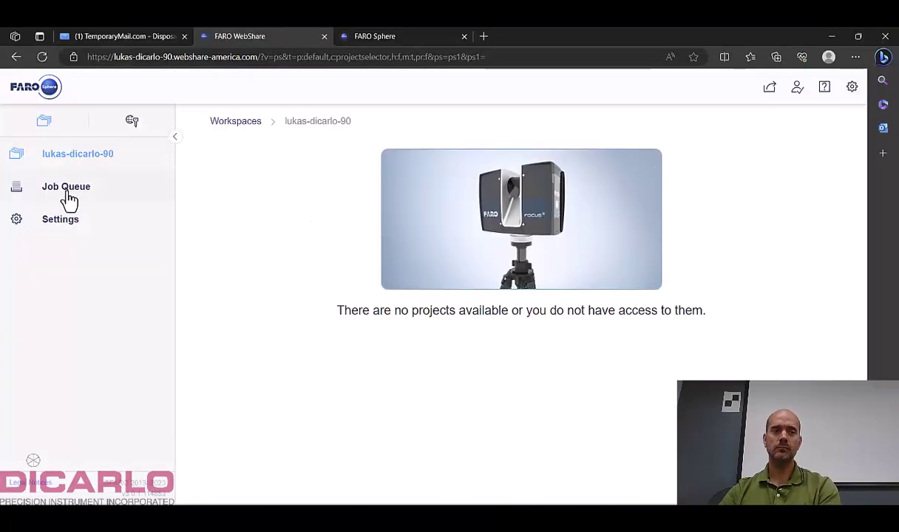
click(66, 195)
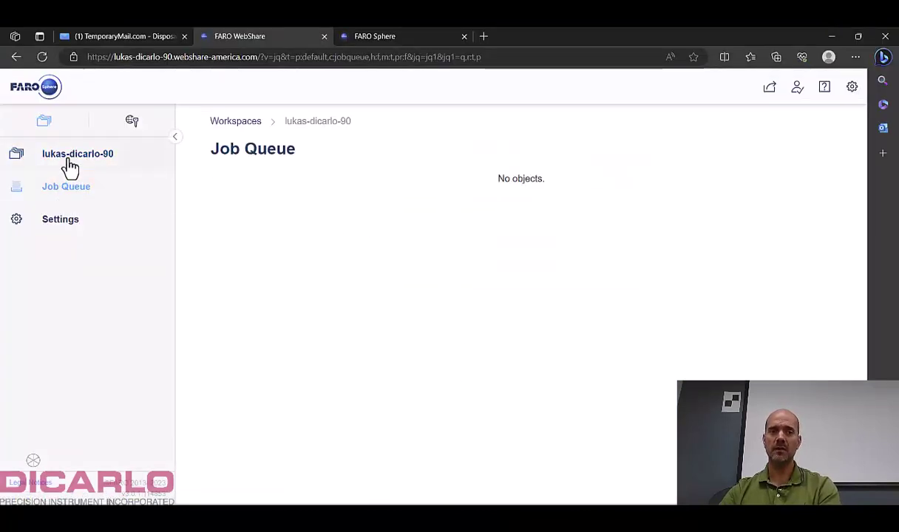
click(66, 159)
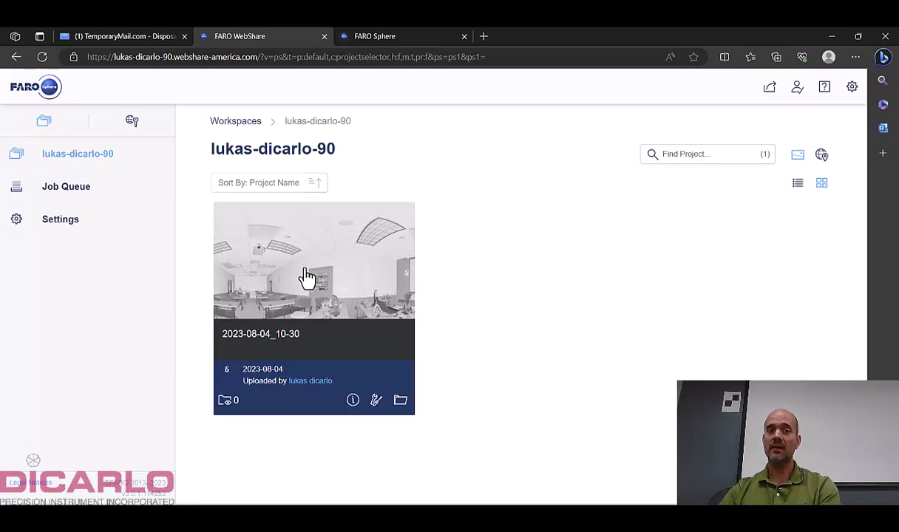
click(349, 291)
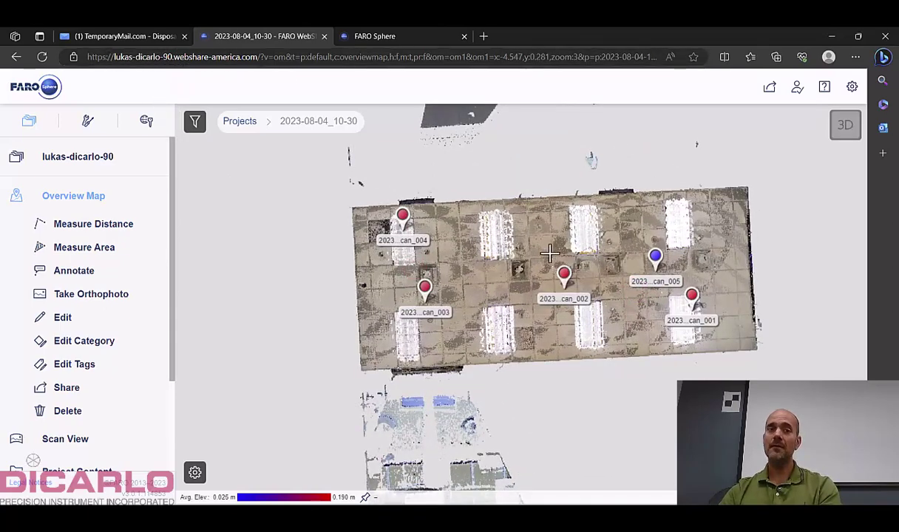
Open Scan_003's 360° panorama from the overview map, look around the classroom, then return to the project list.
drag(539, 278, 502, 277)
mouse_move(388, 292)
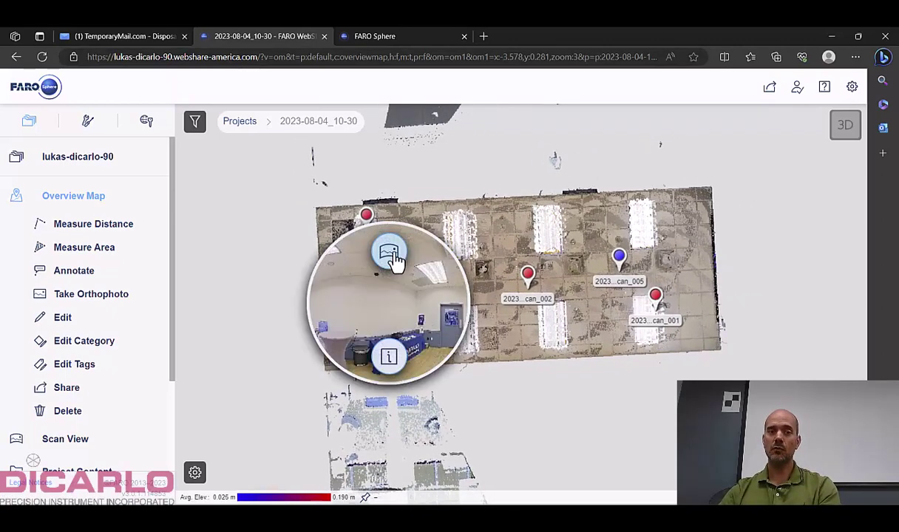
click(389, 255)
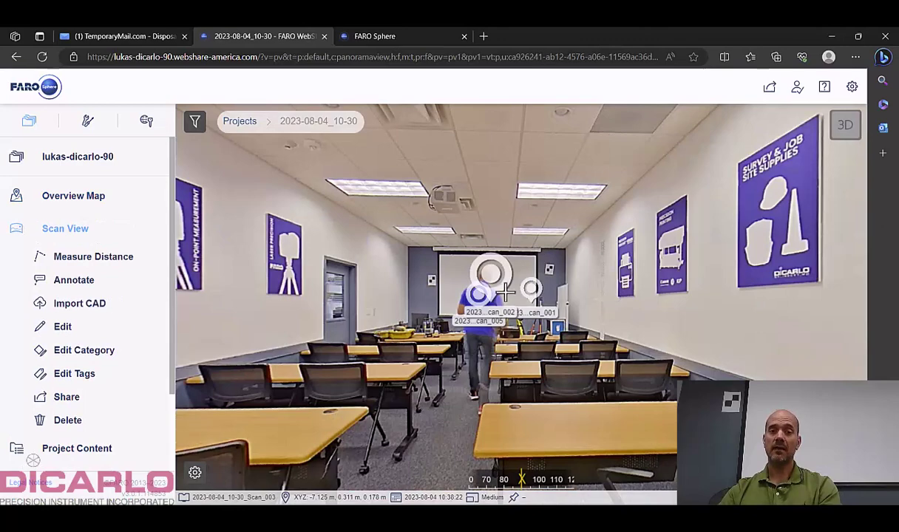
drag(516, 296, 576, 281)
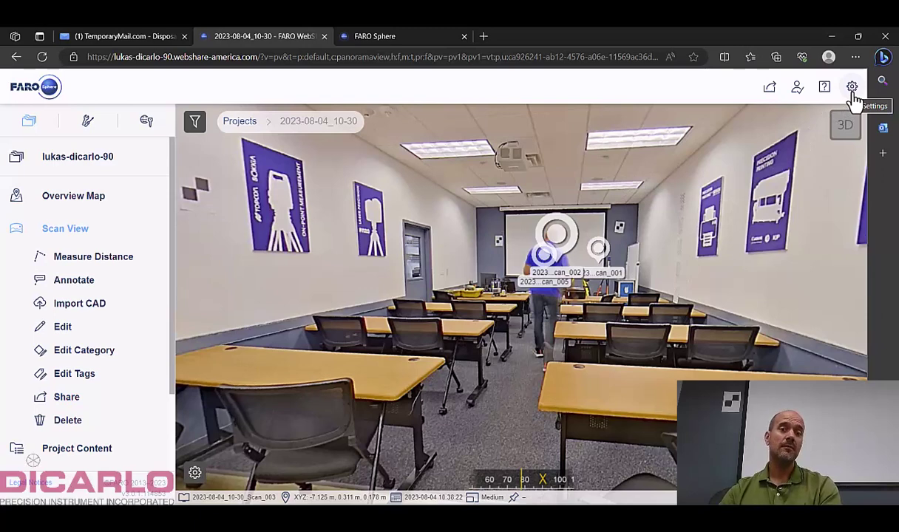
click(63, 159)
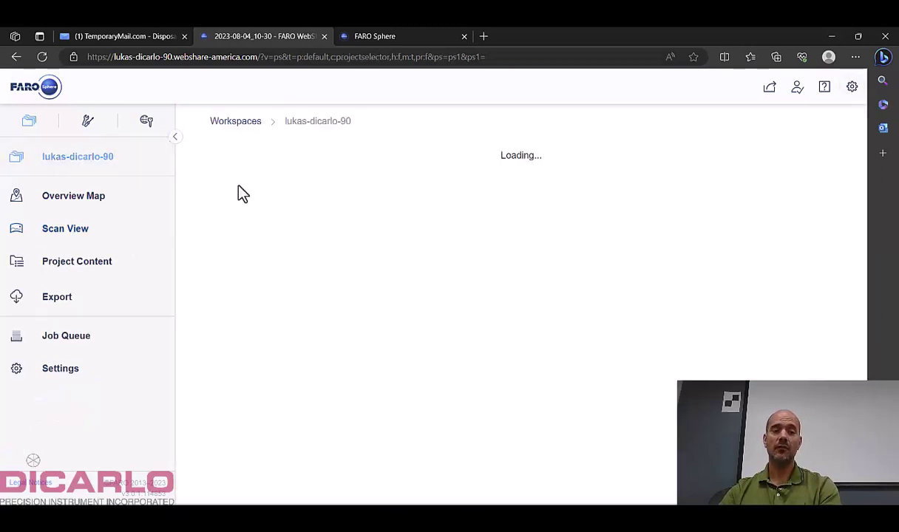